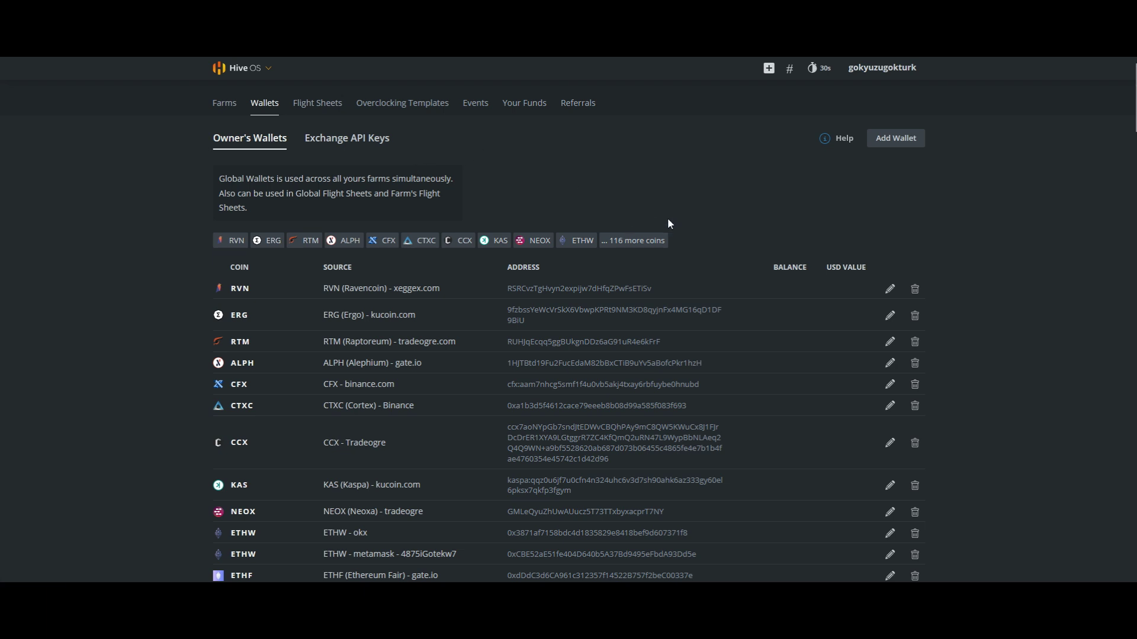
Step: Add an XMR wallet with the pasted address, named 'Tari Mobile Wallet - IOS'
click(896, 142)
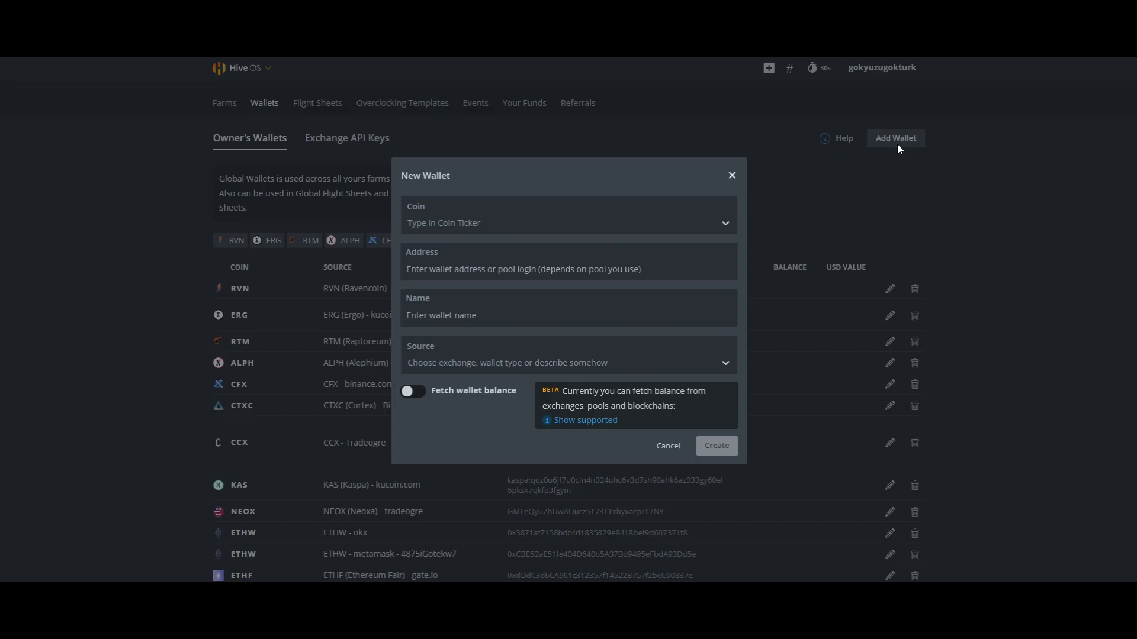
click(418, 226)
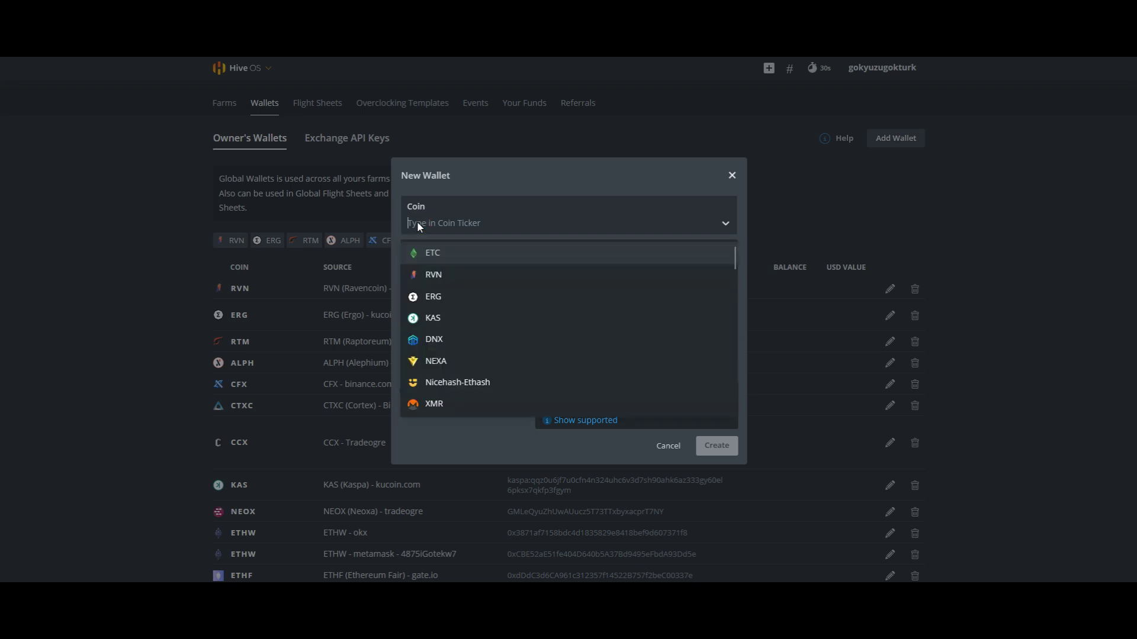
text(XMR)
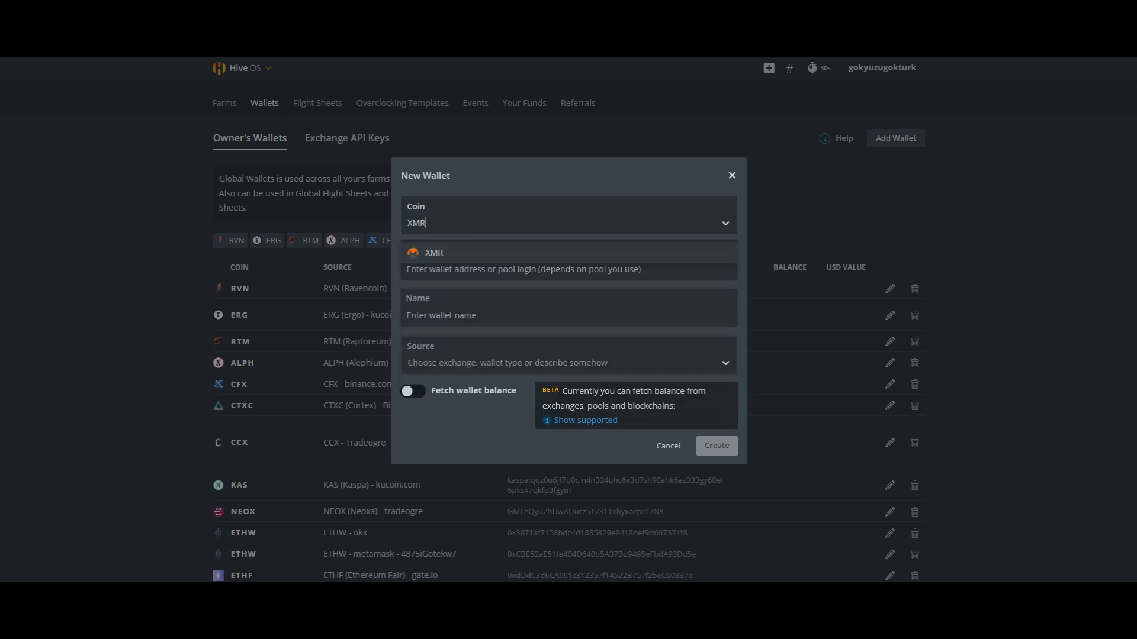
click(446, 253)
click(443, 270)
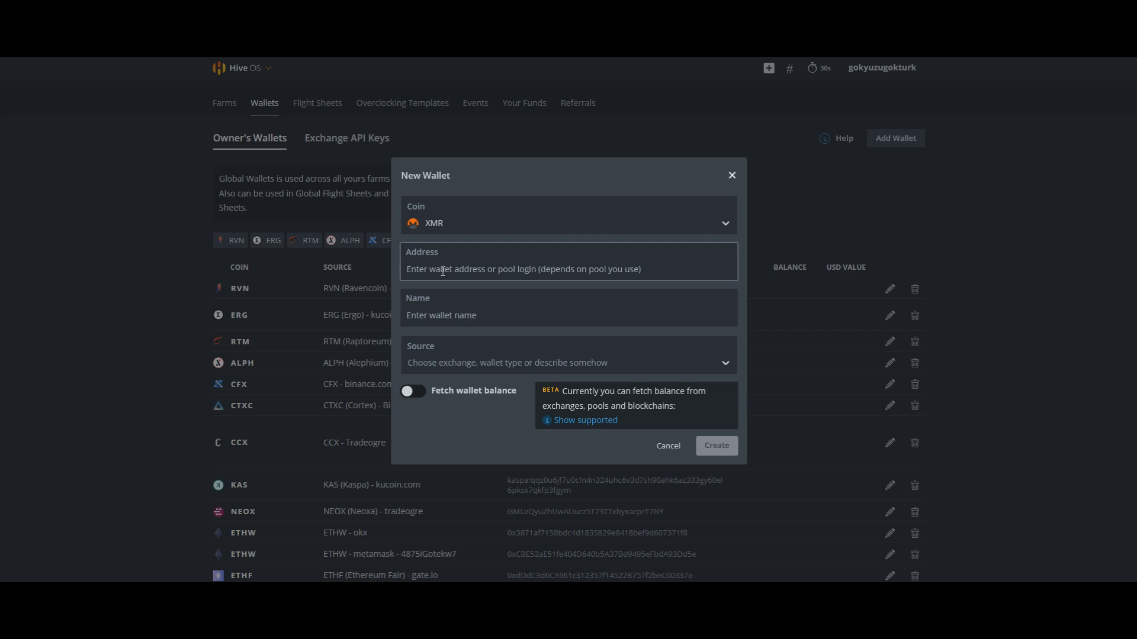
key(ctrl+v)
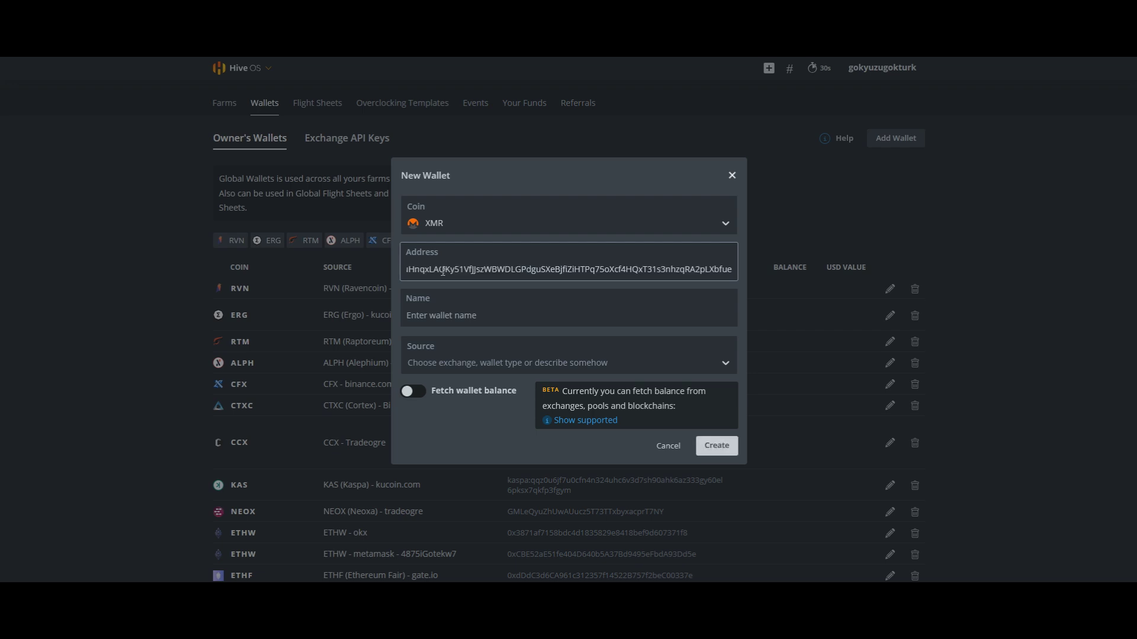
click(436, 316)
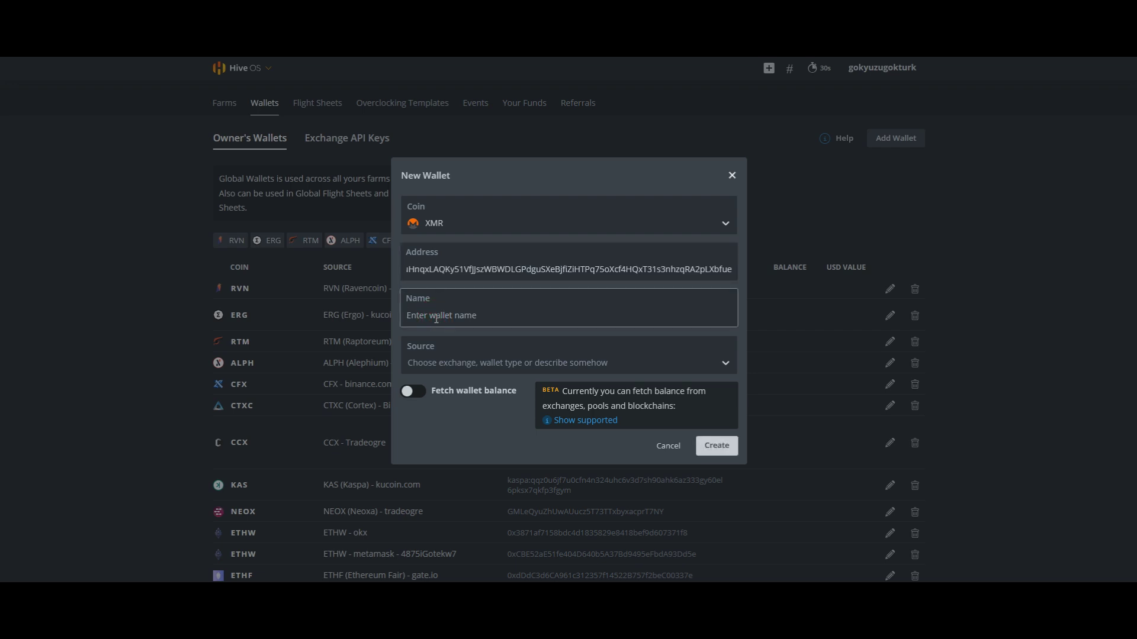
text(Tari Mobi)
text(le Wallet )
text(- IO)
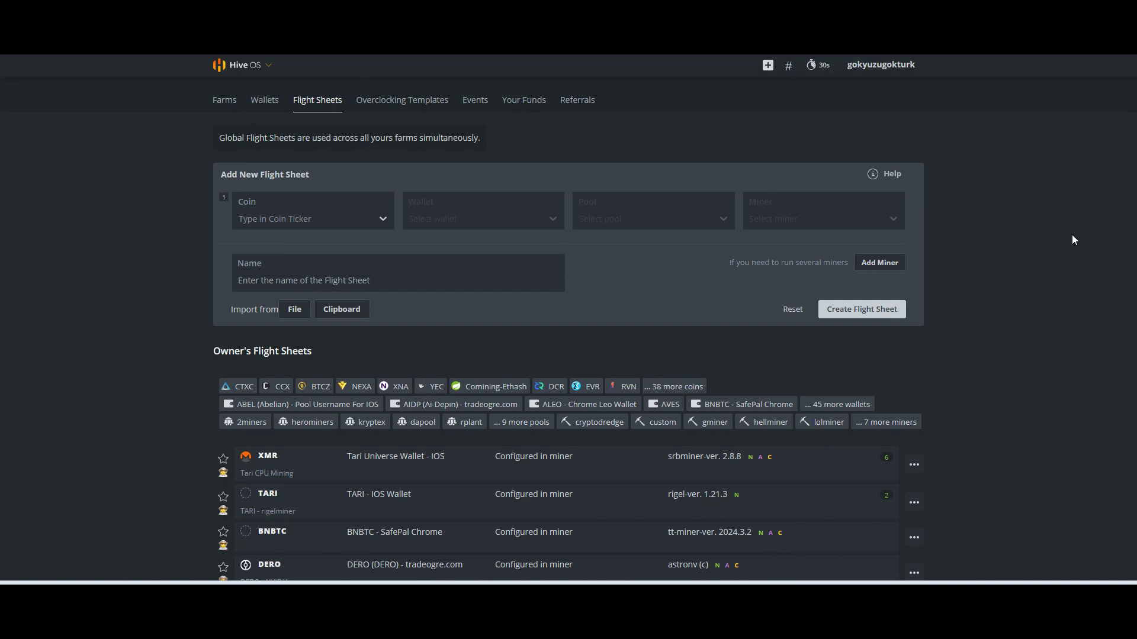
Step: Choose XMR as the flight sheet coin with the Tari Universe Wallet - IOS wallet
click(290, 219)
text(XM)
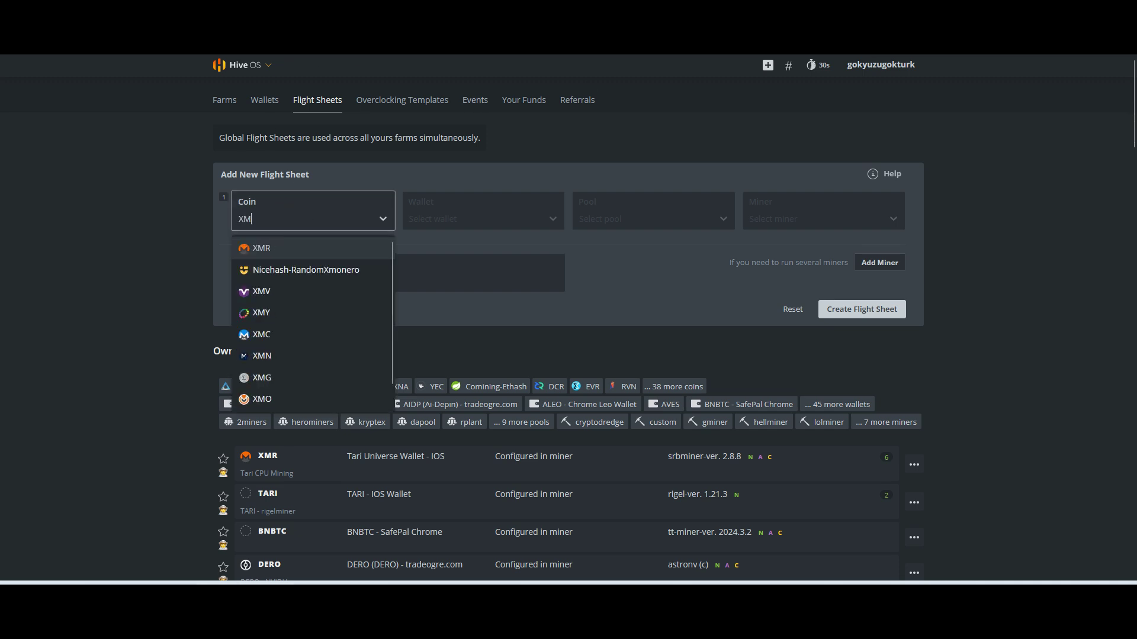
text(R)
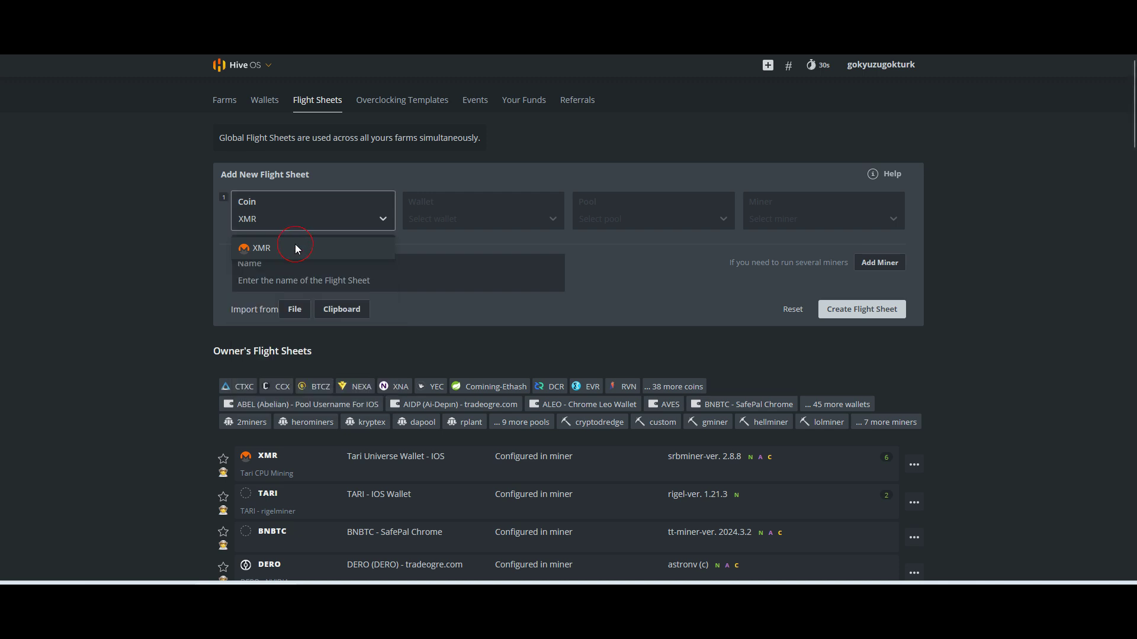
click(294, 244)
click(461, 220)
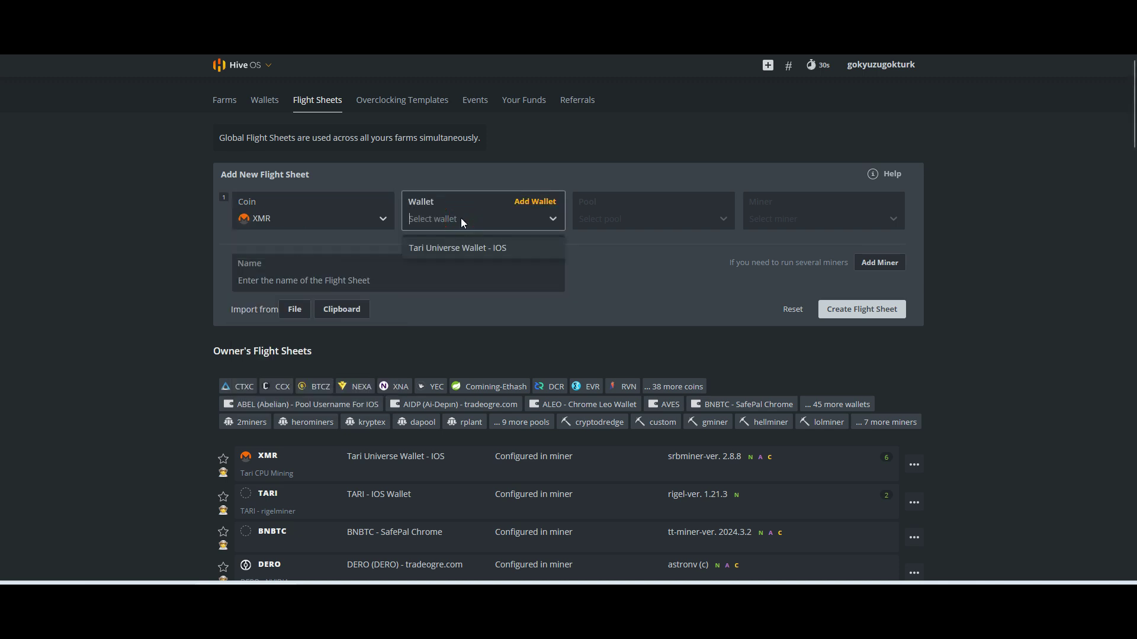
click(480, 248)
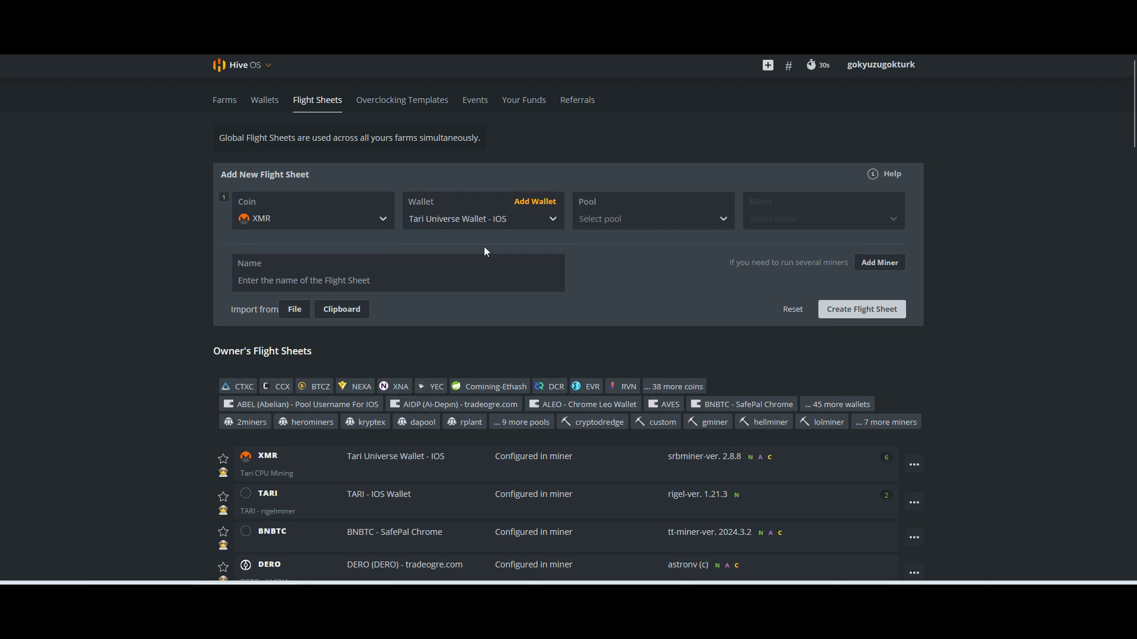
Step: Set the pool to Configure in miner and the miner to SRBMiner-MULTI
click(623, 222)
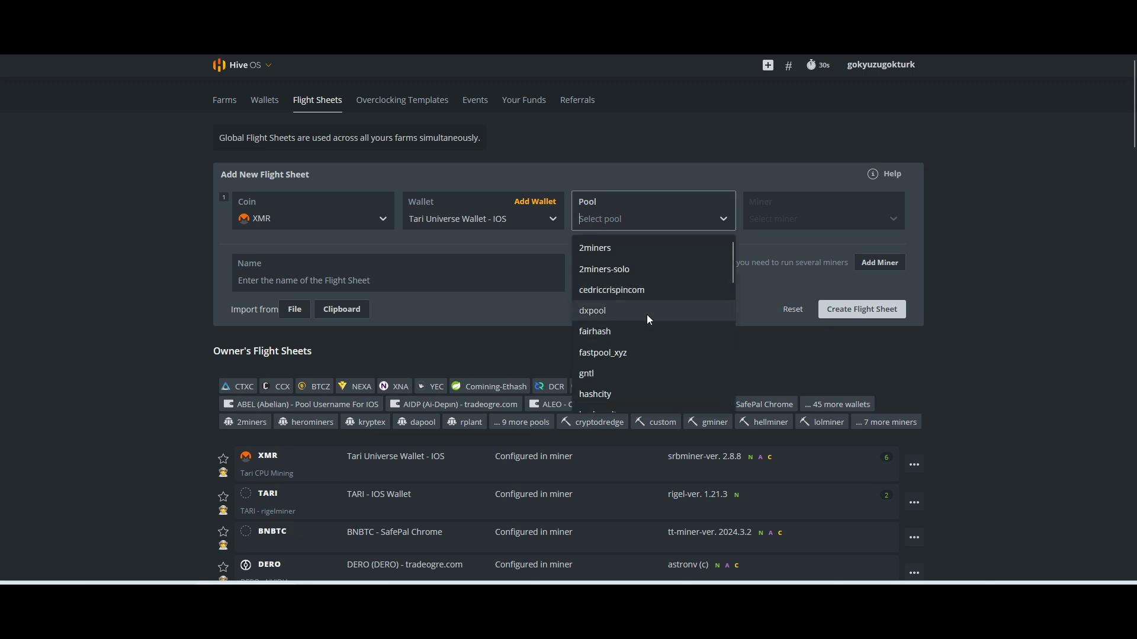
scroll(646, 315, down, 5)
scroll(645, 315, down, 5)
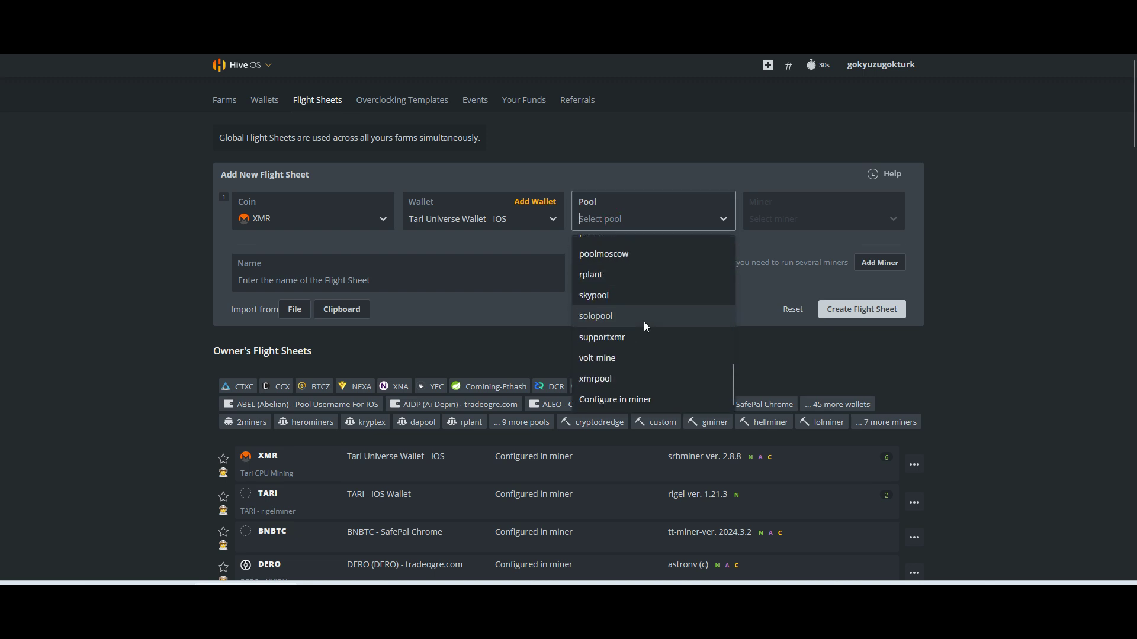
click(640, 401)
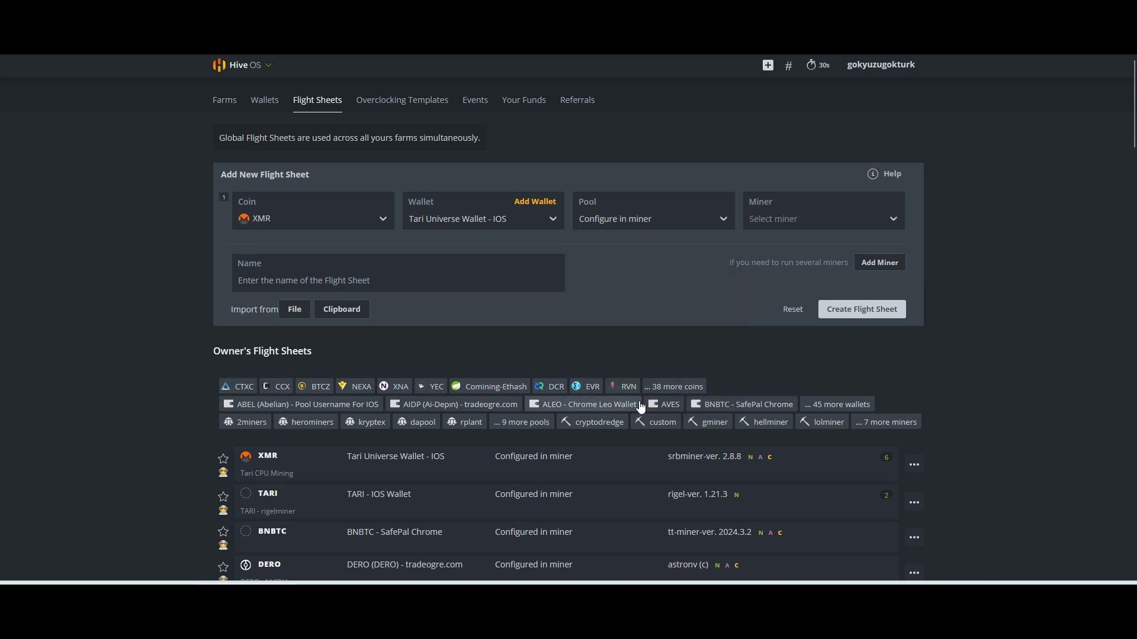
click(771, 225)
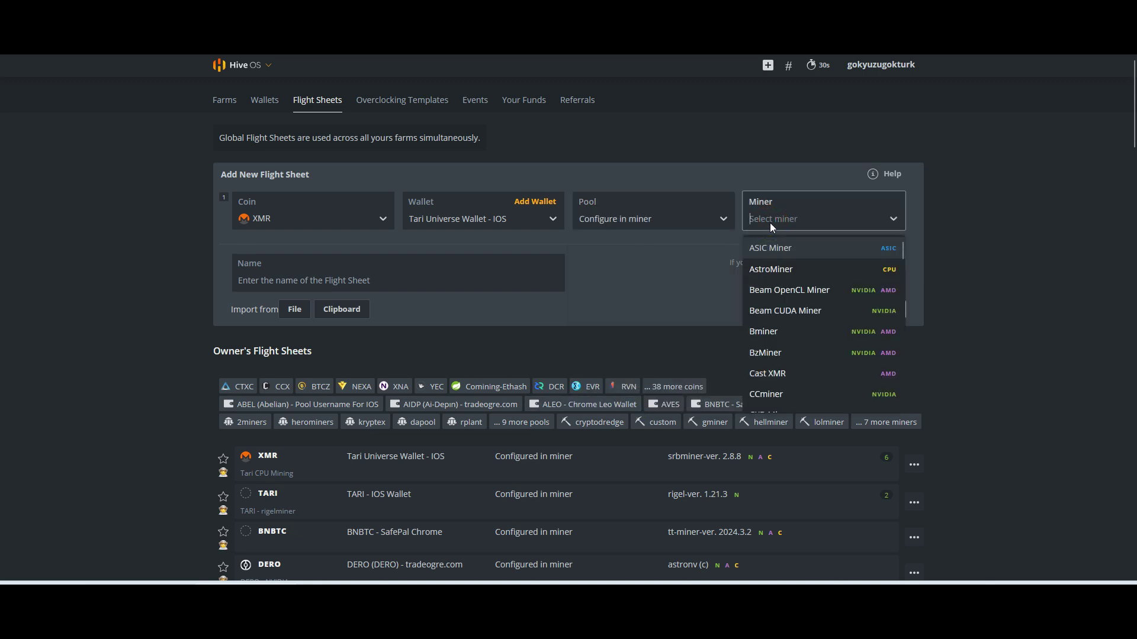
text(SRBminer)
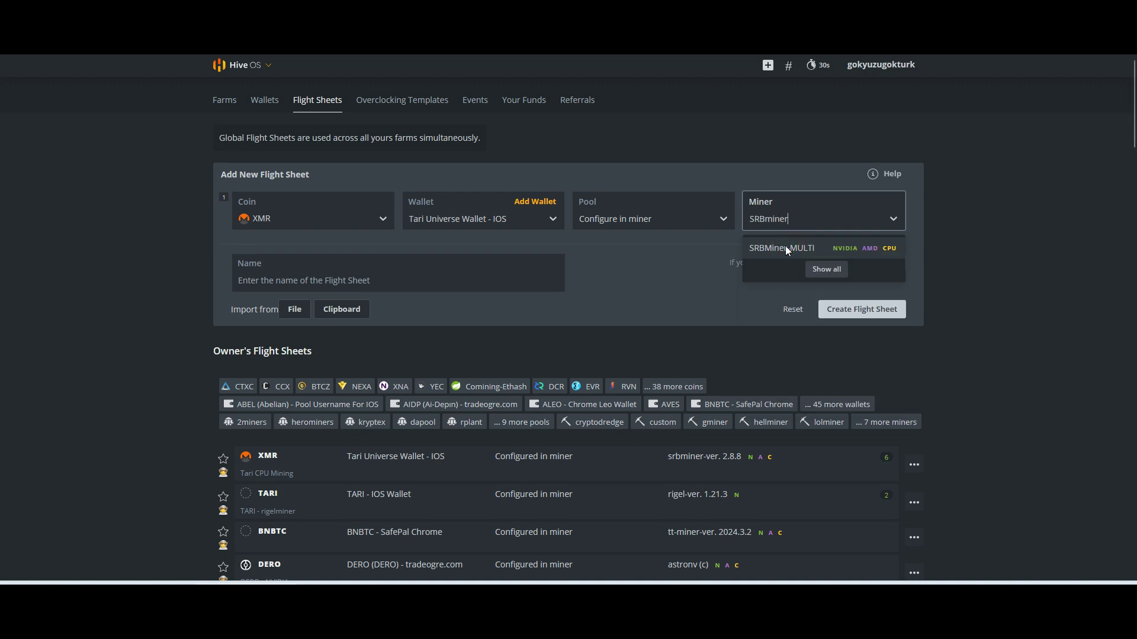
click(785, 249)
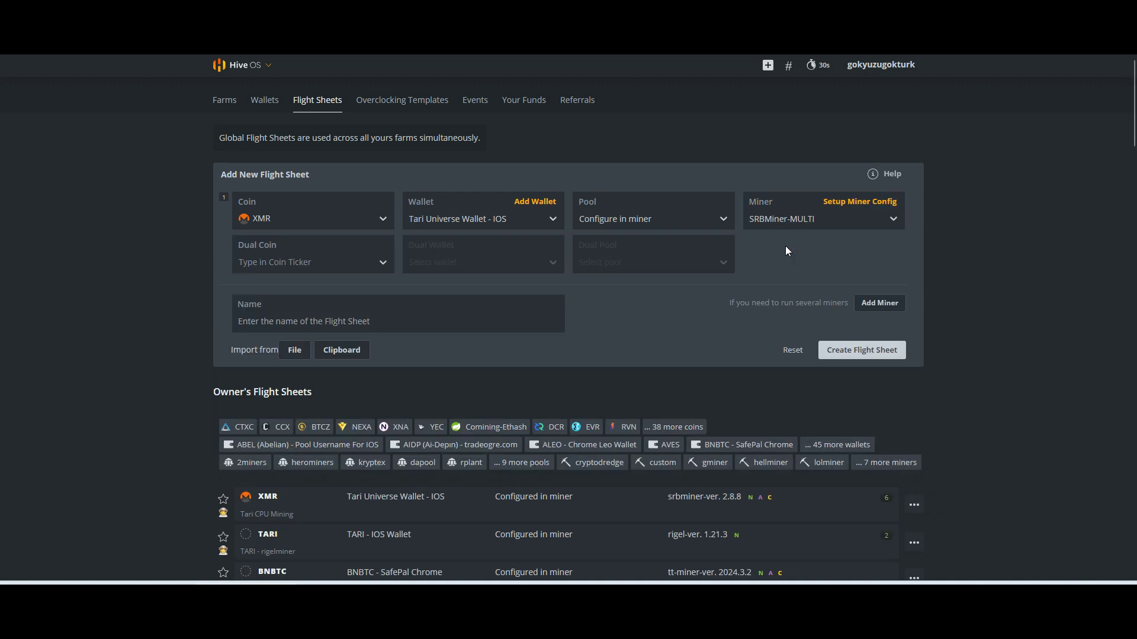
click(862, 204)
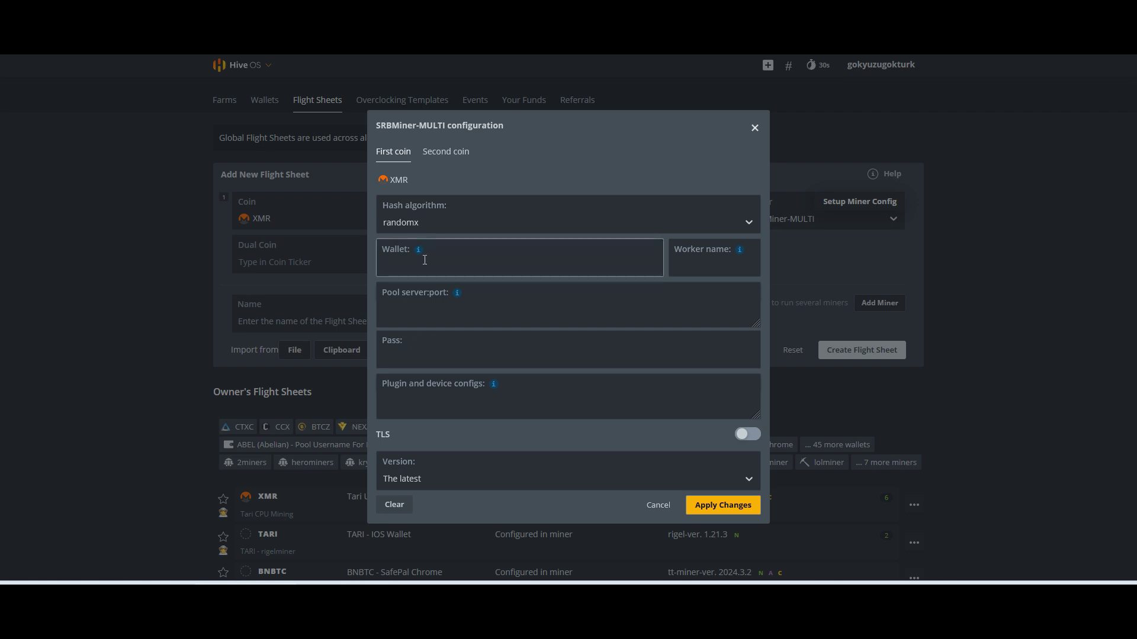
mouse_move(418, 250)
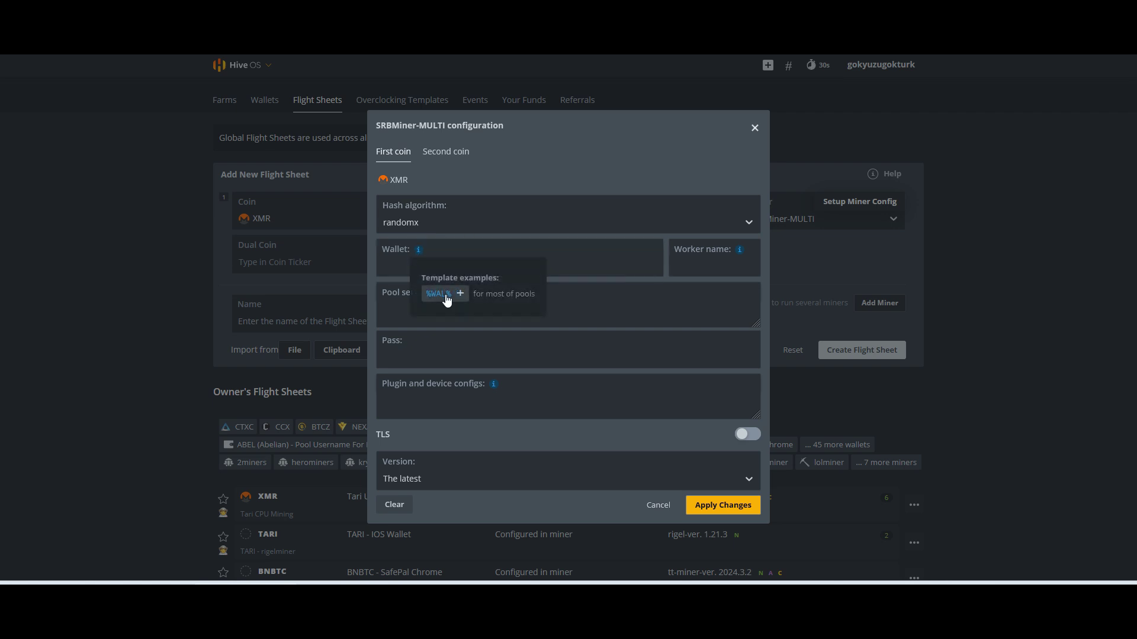
Step: Move the %WORKER_NAME% template into the wallet field as %WAL%.%WORKER_NAME%, leaving worker name blank
click(445, 299)
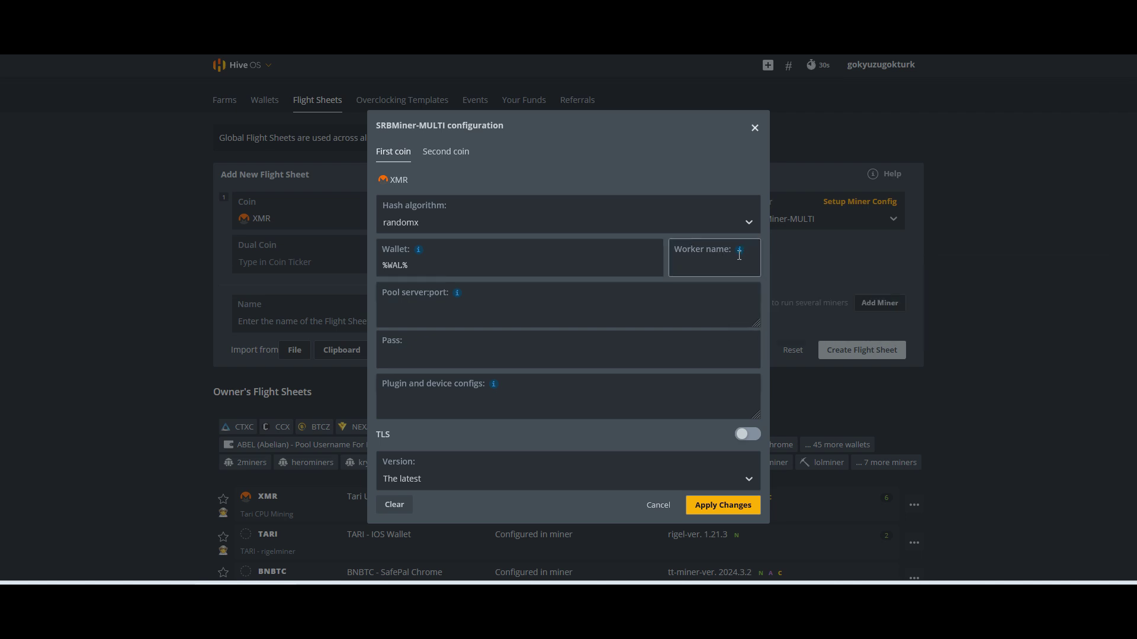
click(753, 294)
drag(750, 268, 670, 276)
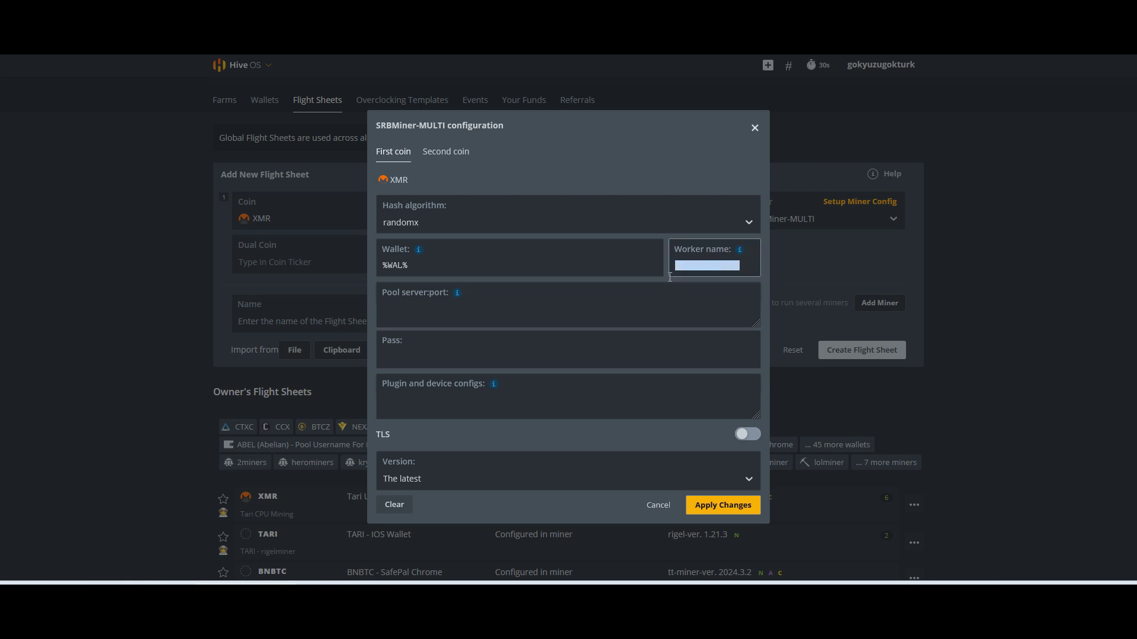
right_click(686, 264)
click(712, 311)
click(422, 270)
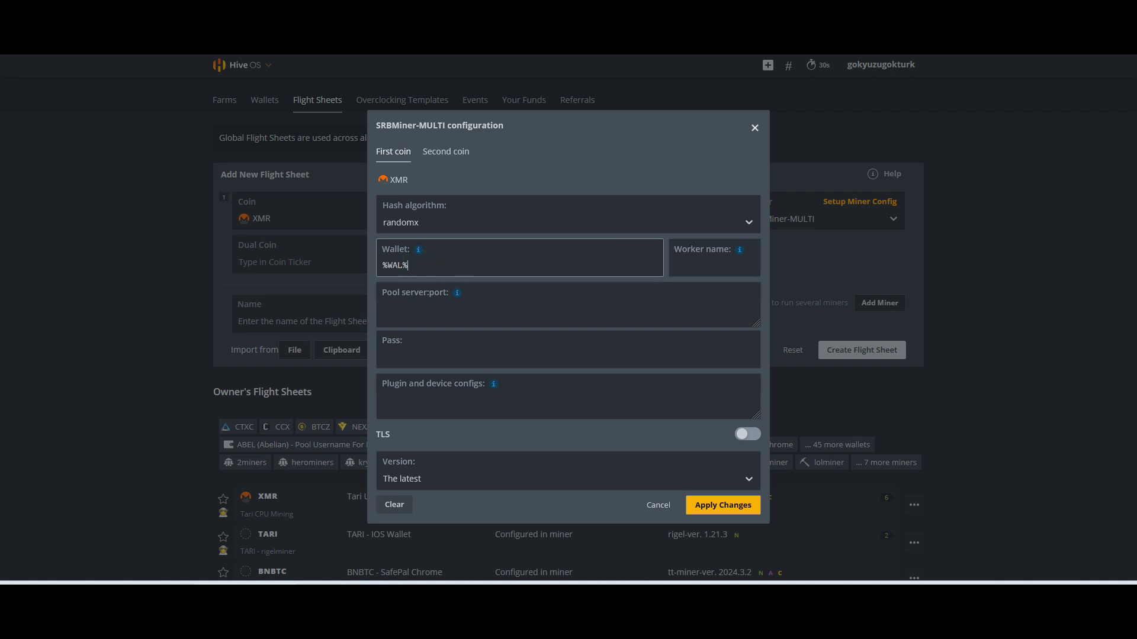
right_click(479, 264)
text(.)
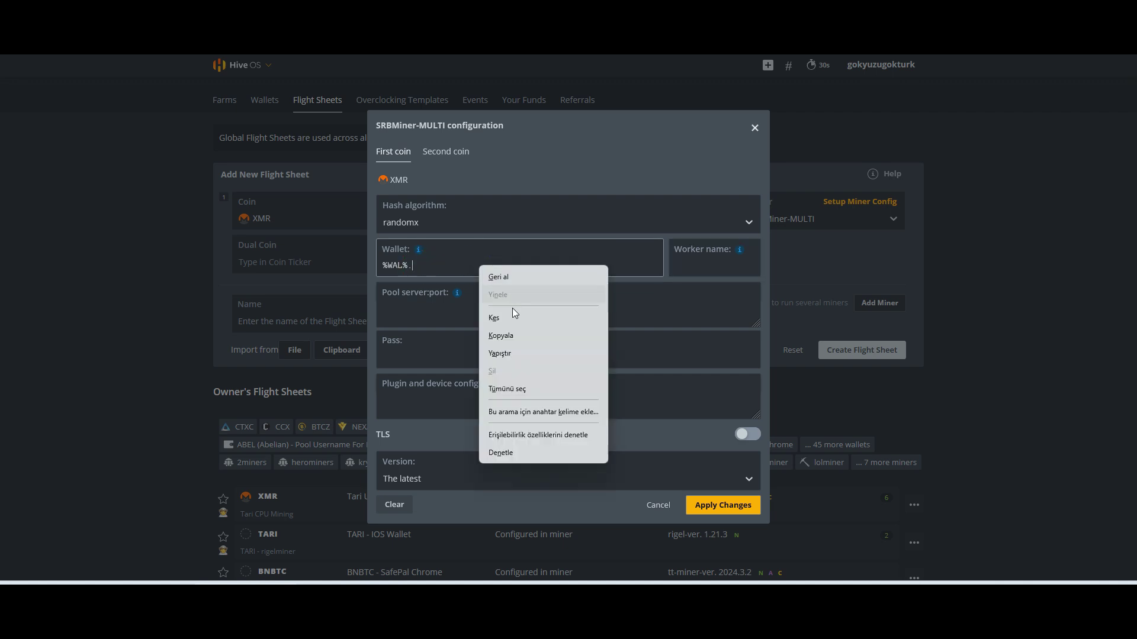
click(518, 351)
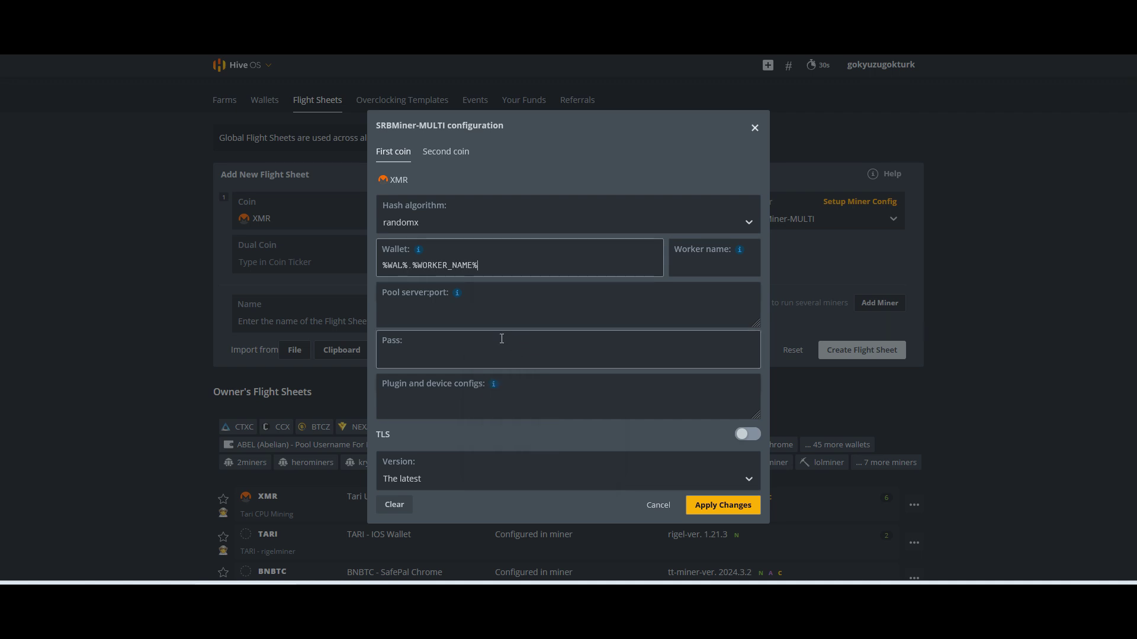
click(507, 319)
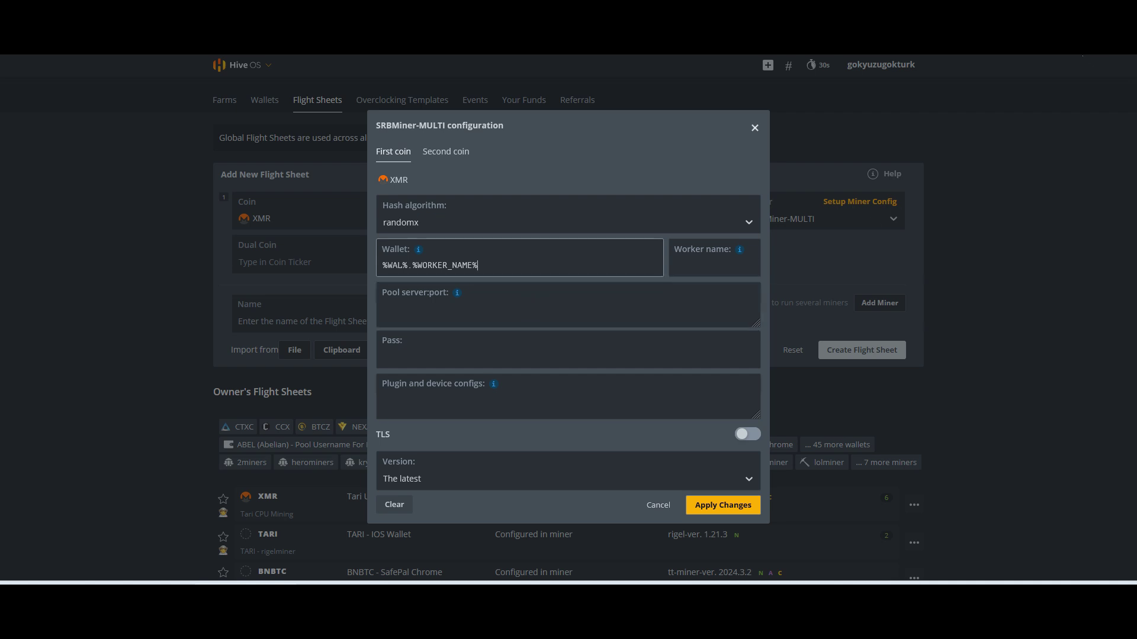
Step: Enter pool pl-tarirx.luckypool.io:9118, pass x, --disable-gpu, and select miner version 2.8.8
click(1073, 55)
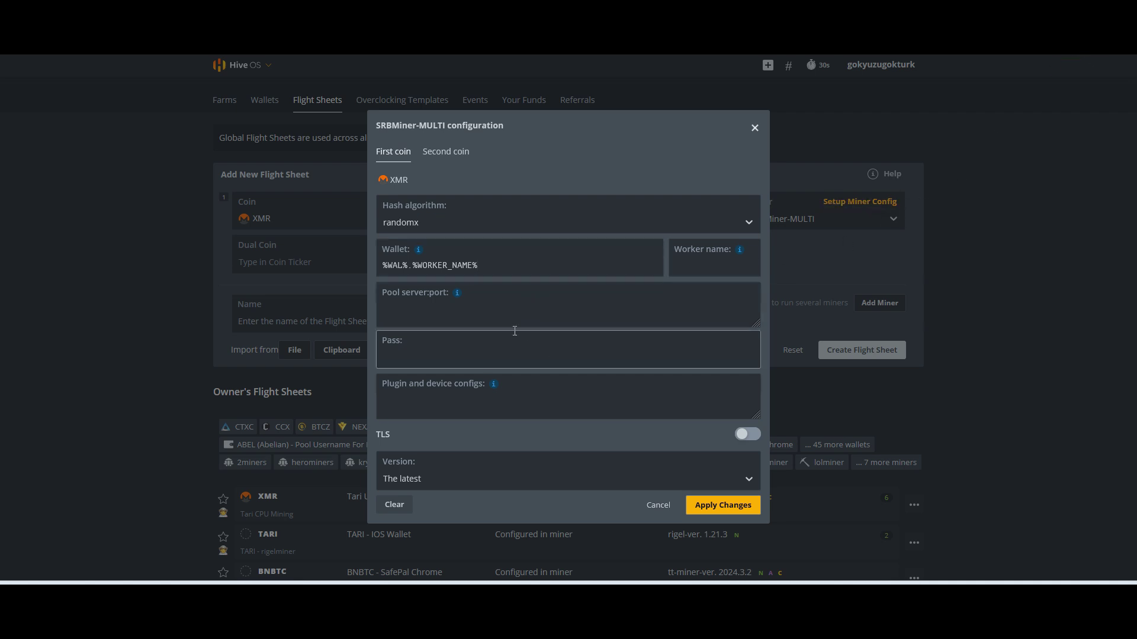
text(pl-tarirx.luckypool.io:9118)
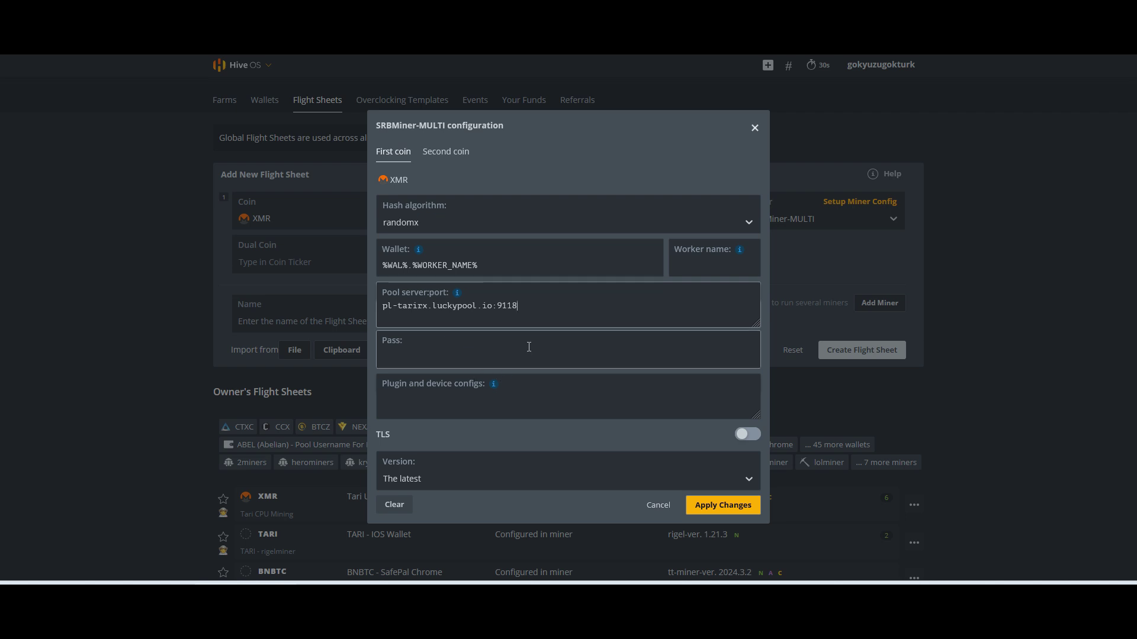
click(423, 355)
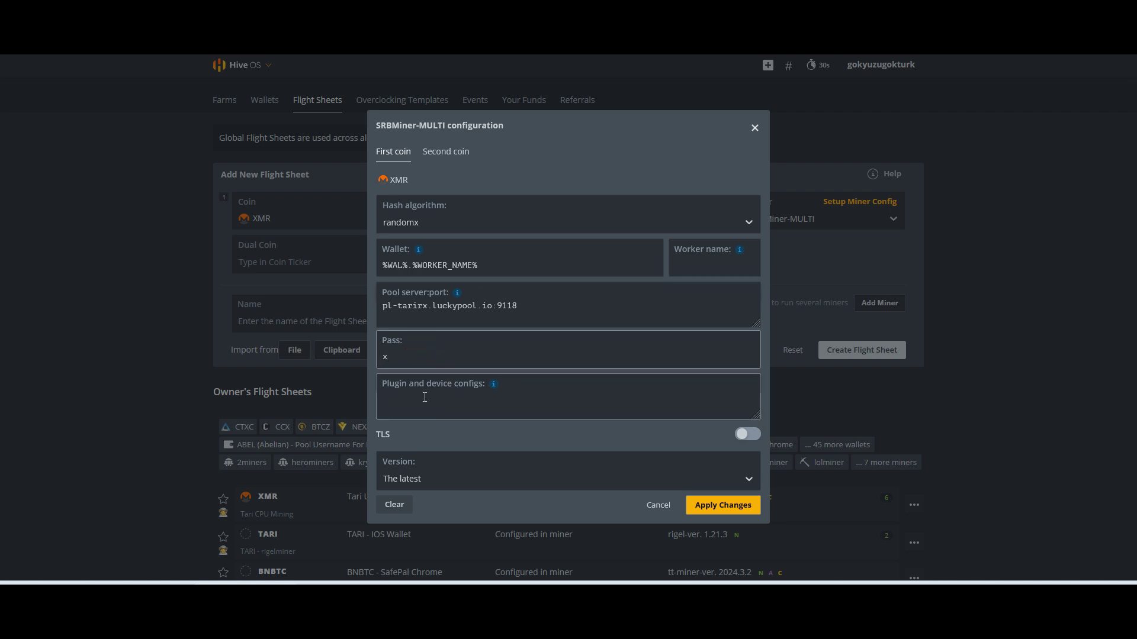
mouse_move(492, 383)
text(x)
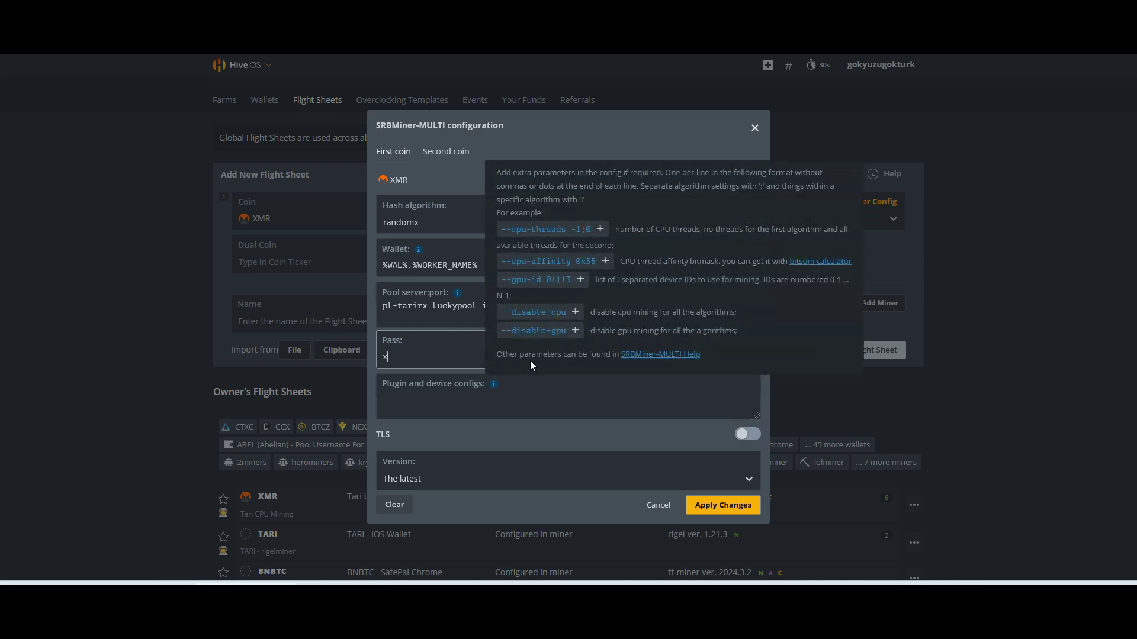
click(540, 330)
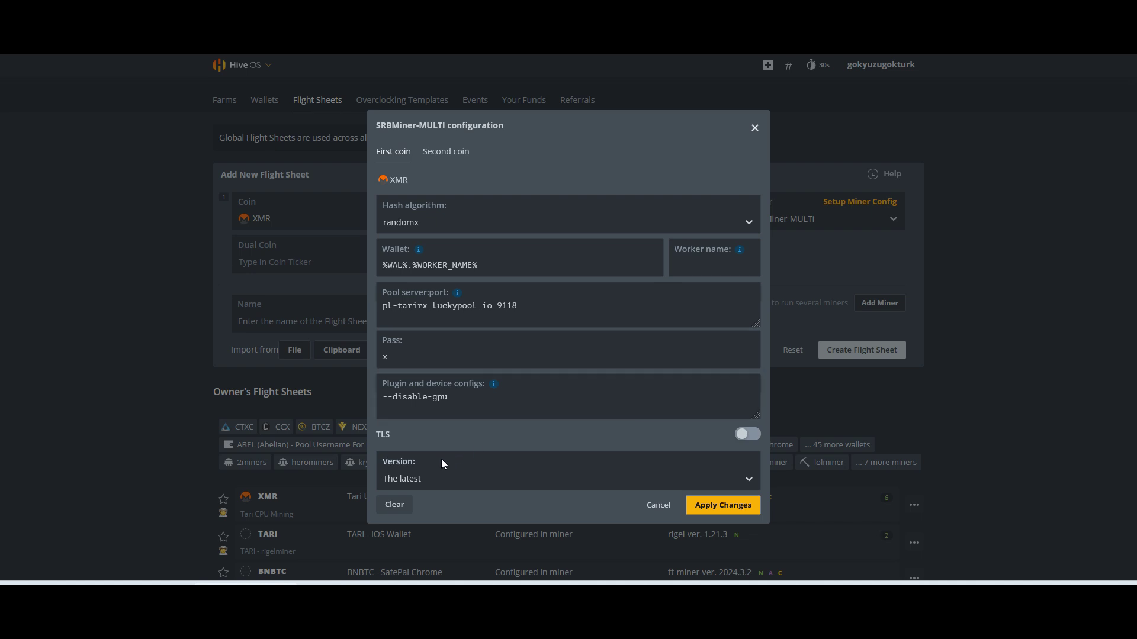
click(435, 478)
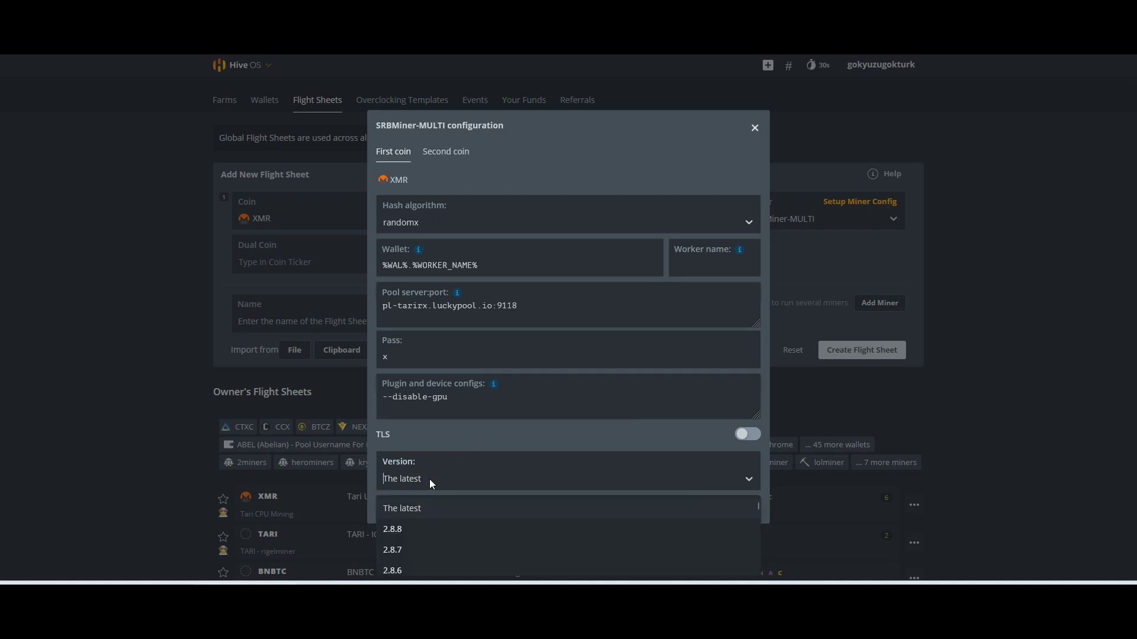
click(427, 527)
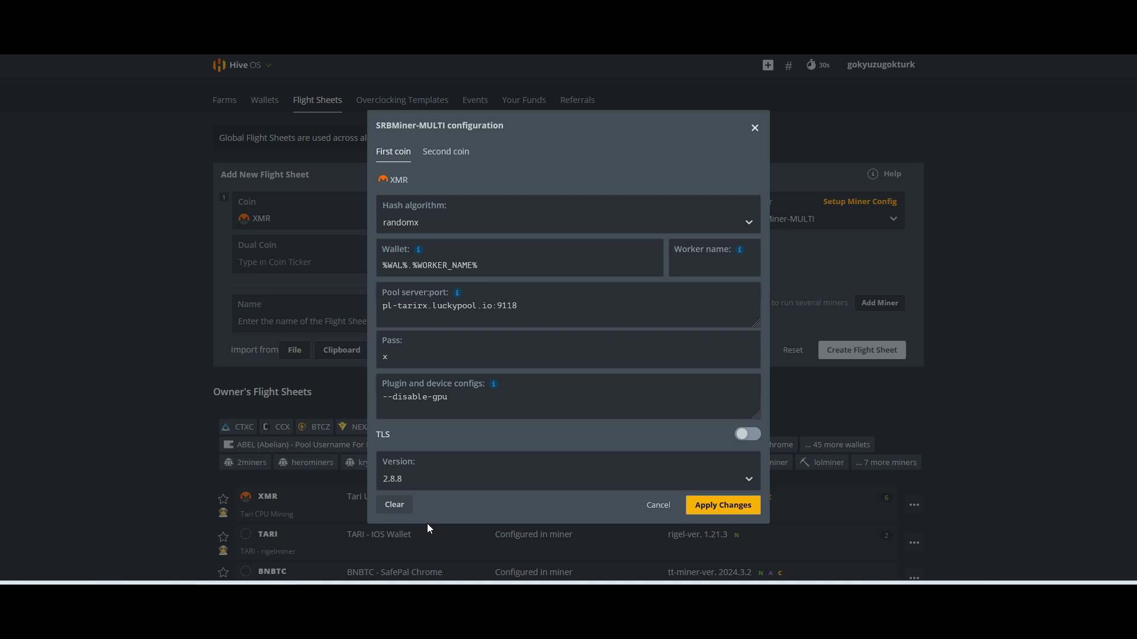
Step: Apply the SRBMiner config and name the flight sheet 'Tari CPU Mining'
click(723, 505)
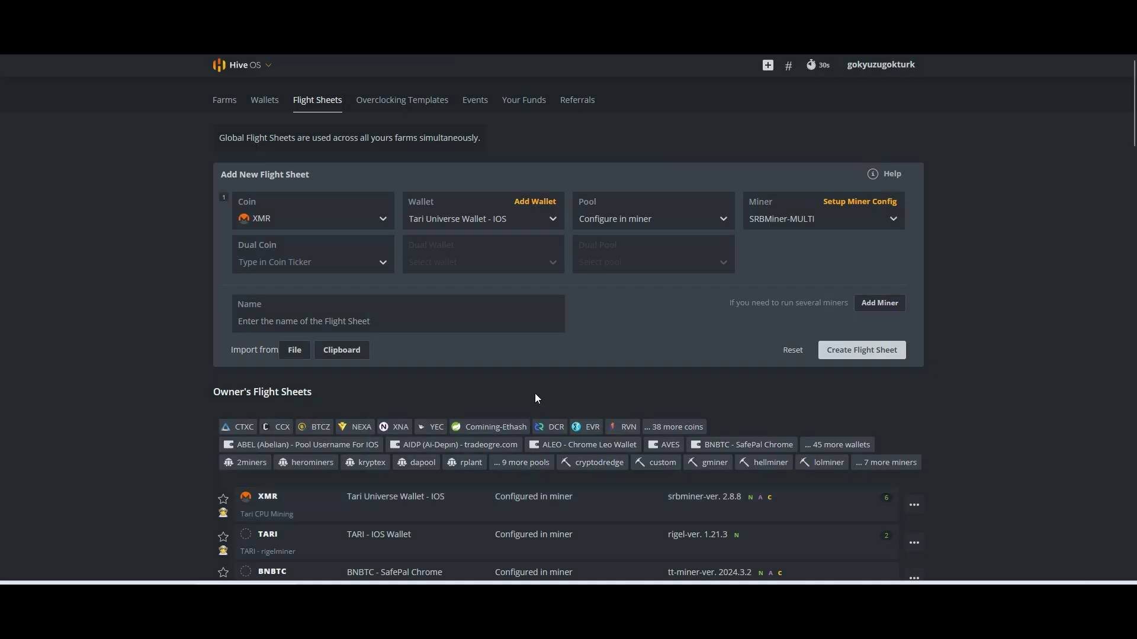
click(465, 318)
text(T)
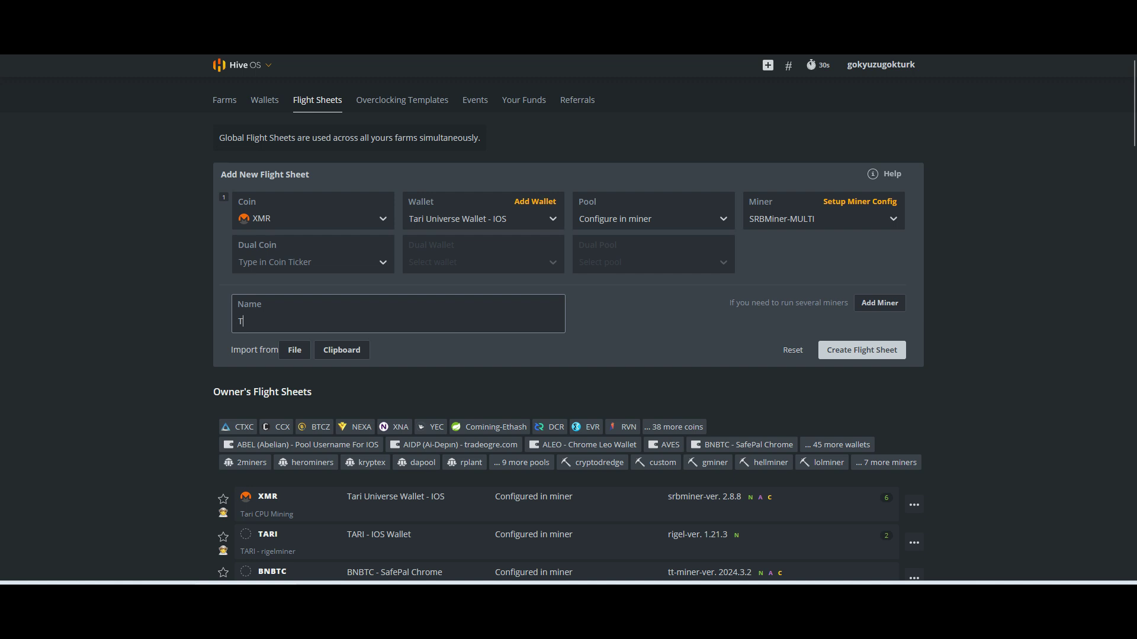
text(ari )
text(CPU )
text(Mining)
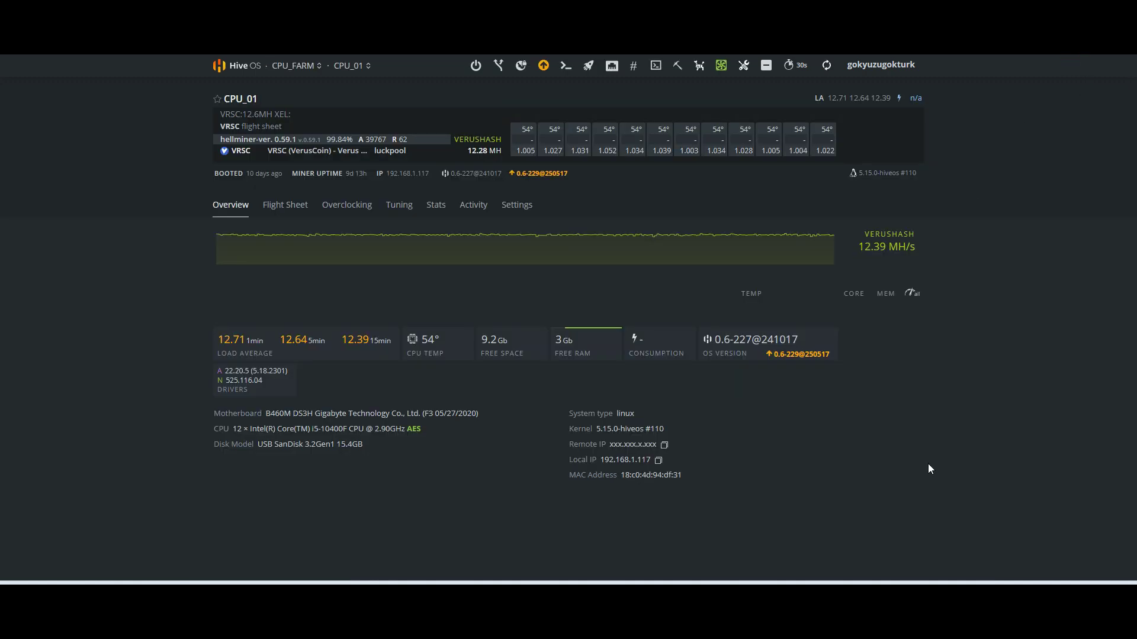
Step: Start a Hive Shell on CPU_01 and apply the Tari CPU Mining XMR flight sheet
click(655, 67)
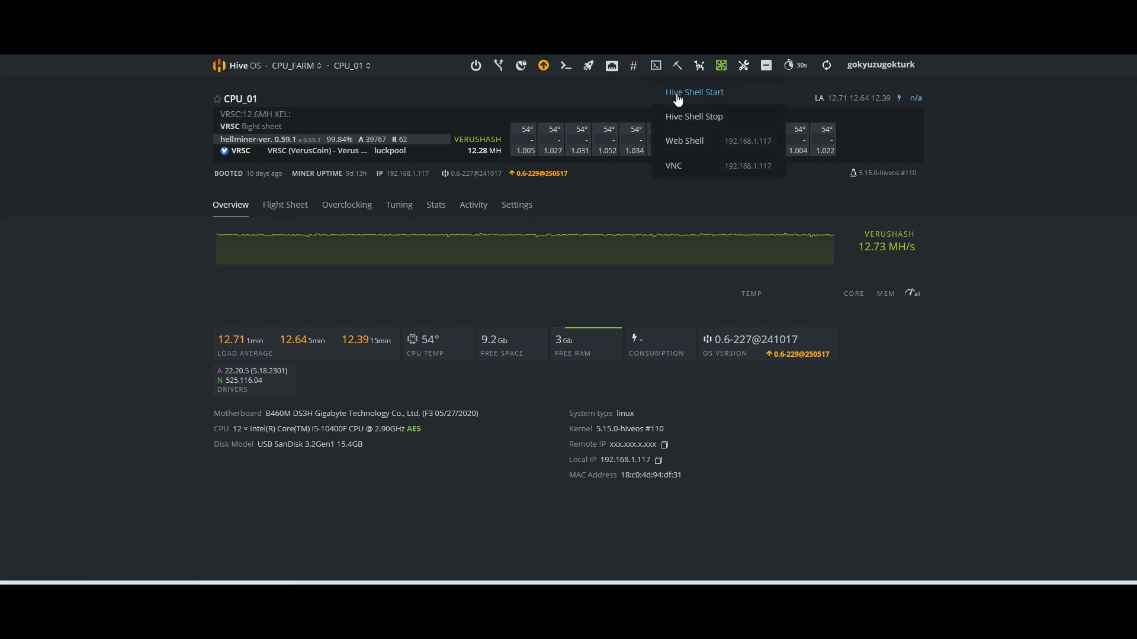
click(676, 95)
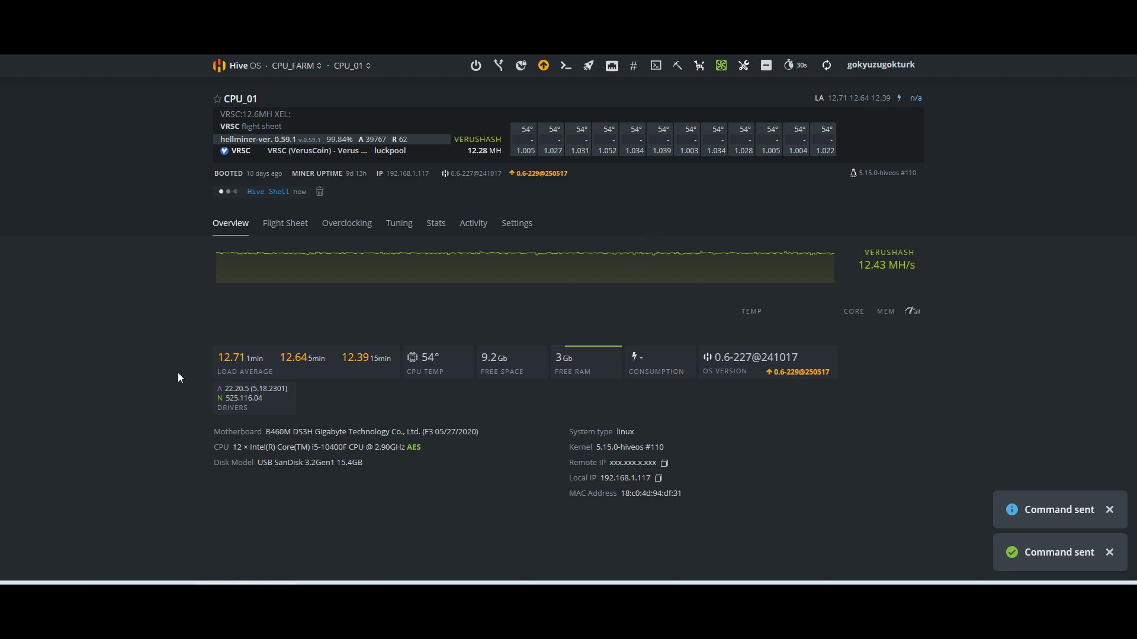
click(275, 230)
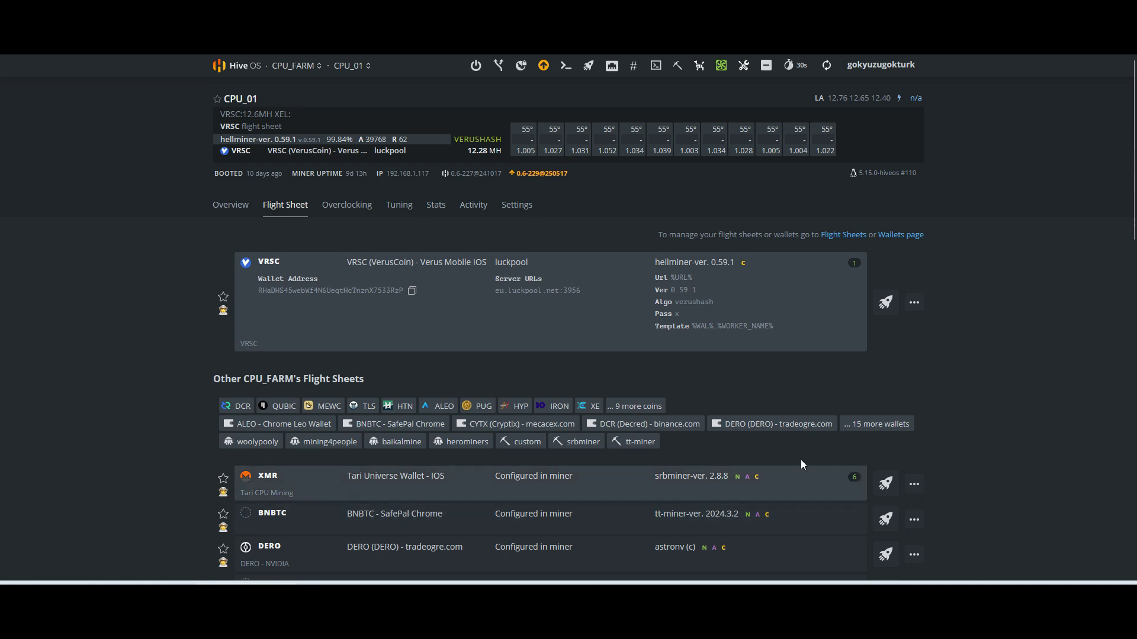
click(885, 486)
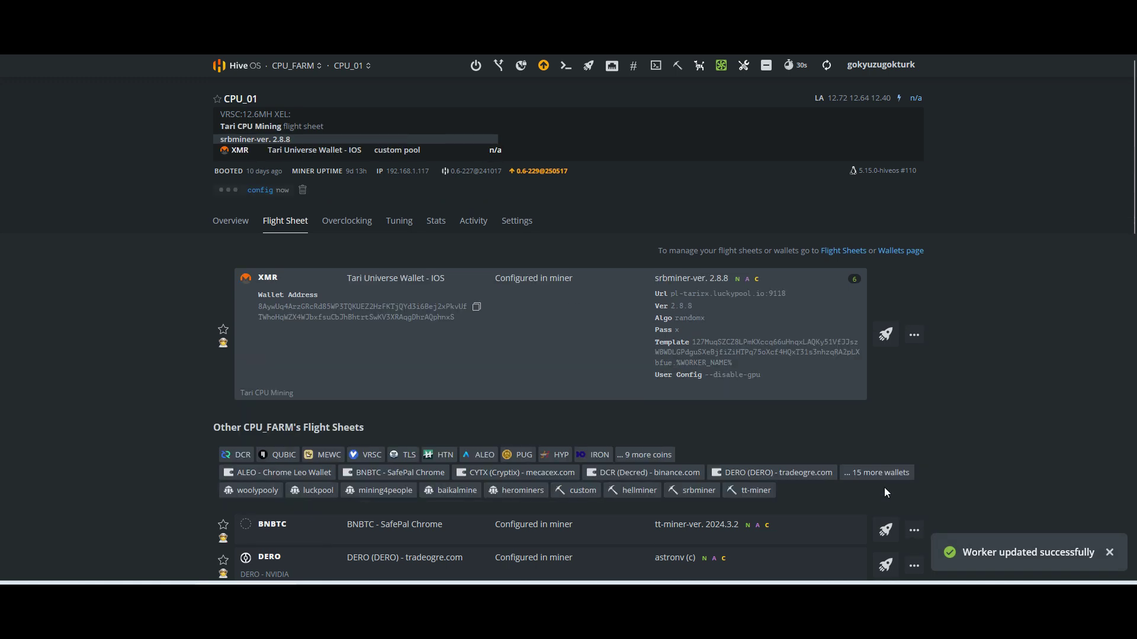
click(240, 225)
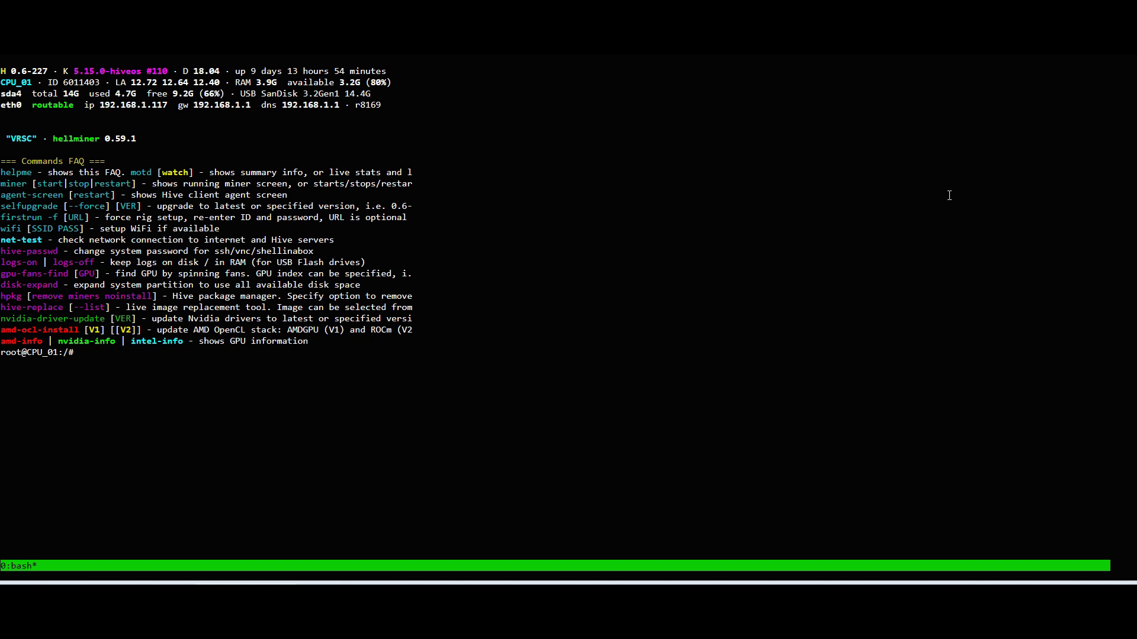
Step: Run 'miner' in the shell to watch SRBMiner 2.8.8 install and connect to LuckyPool
text(miner)
key(Return)
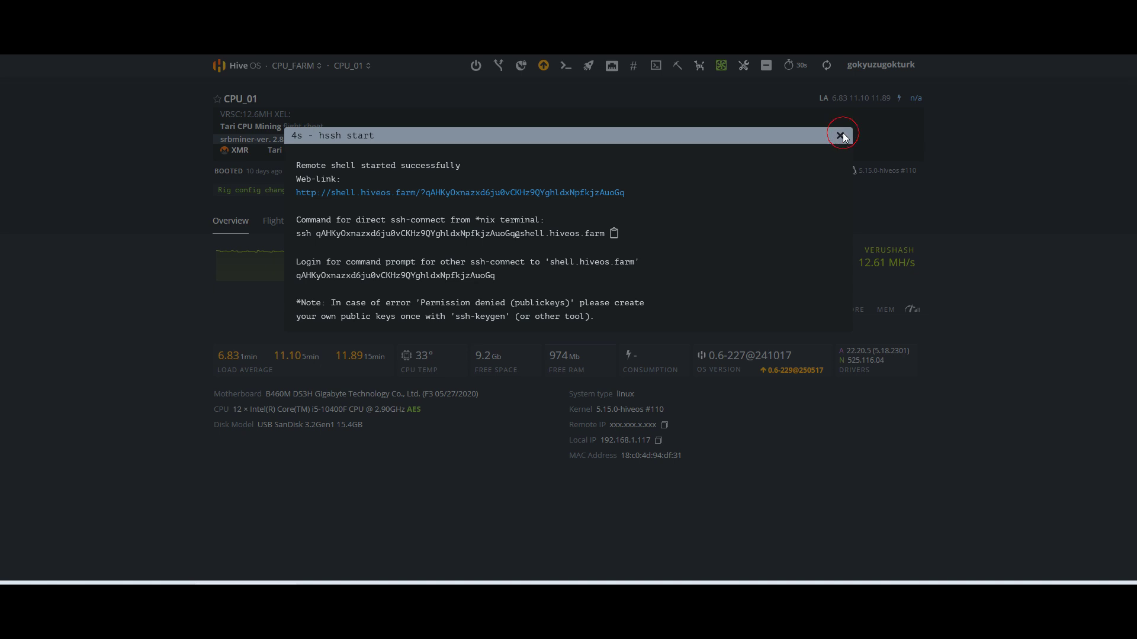
Step: Close the shell, dismiss notifications, and check CPU_01's Tari CPU Mining flight sheet
click(841, 135)
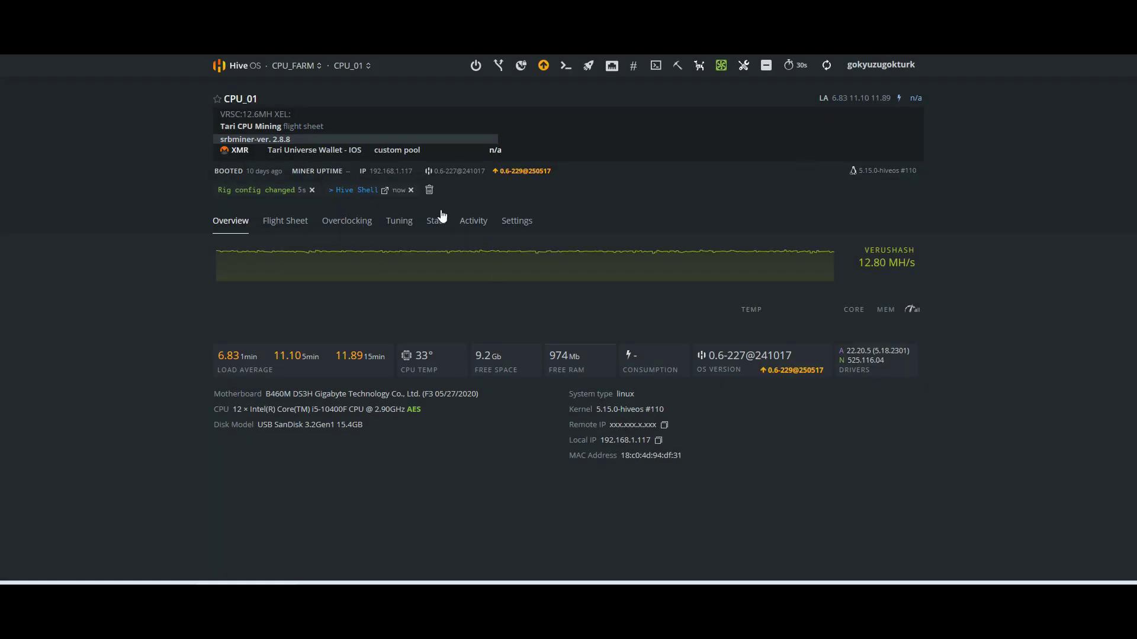
click(429, 192)
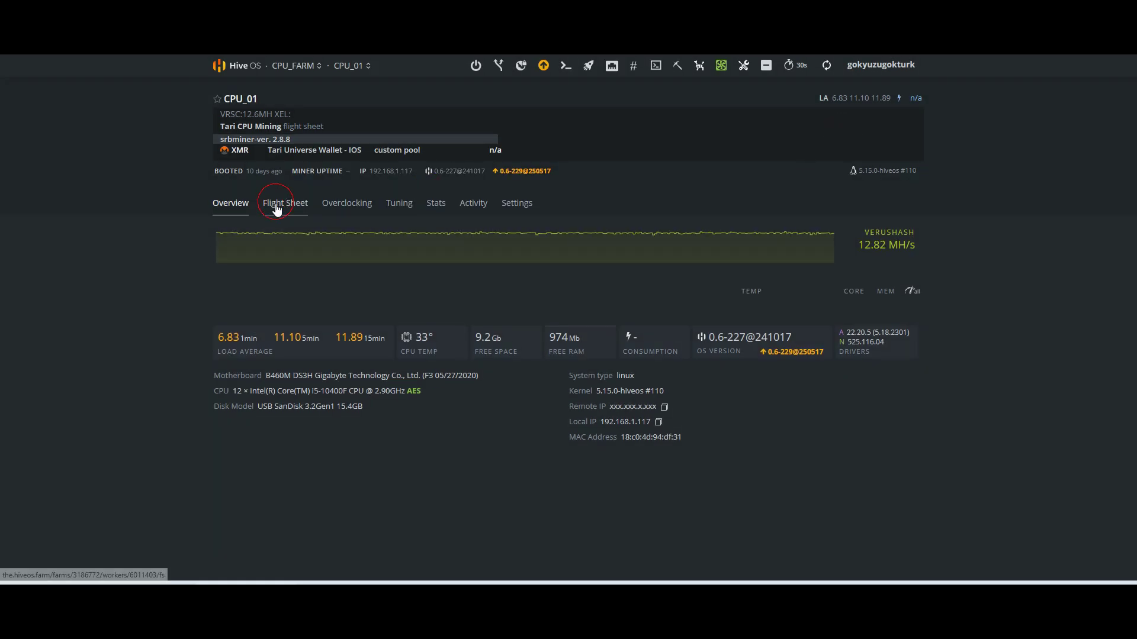
click(234, 204)
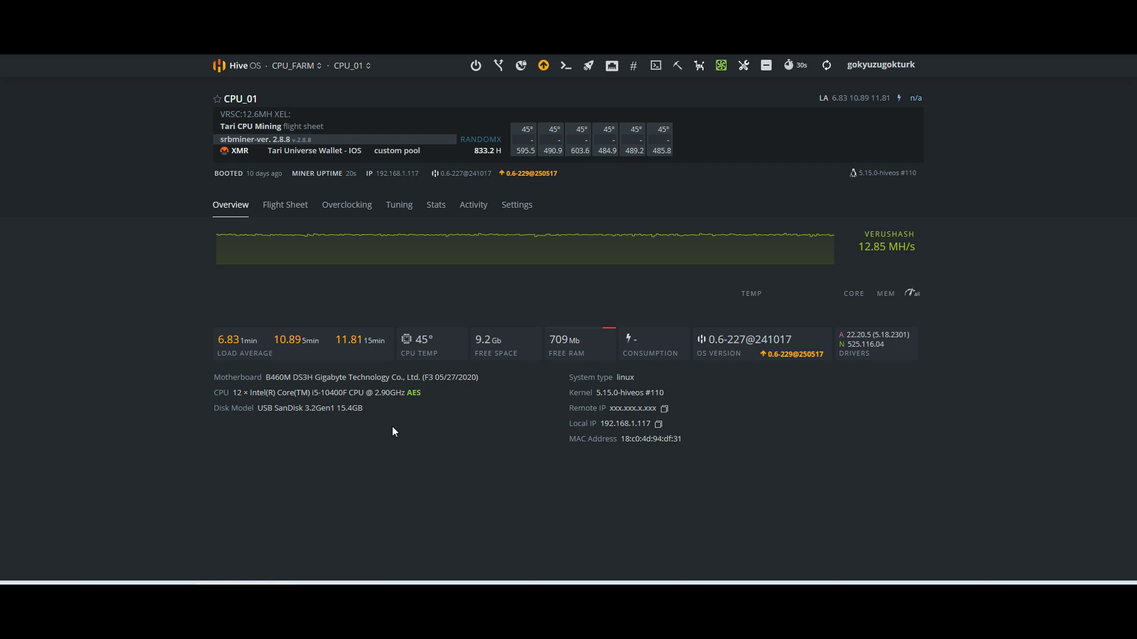
click(296, 66)
Step: Switch through workers CPU_02, CPU_03 and CPU_04 to confirm each is mining RandomX XMR
click(349, 66)
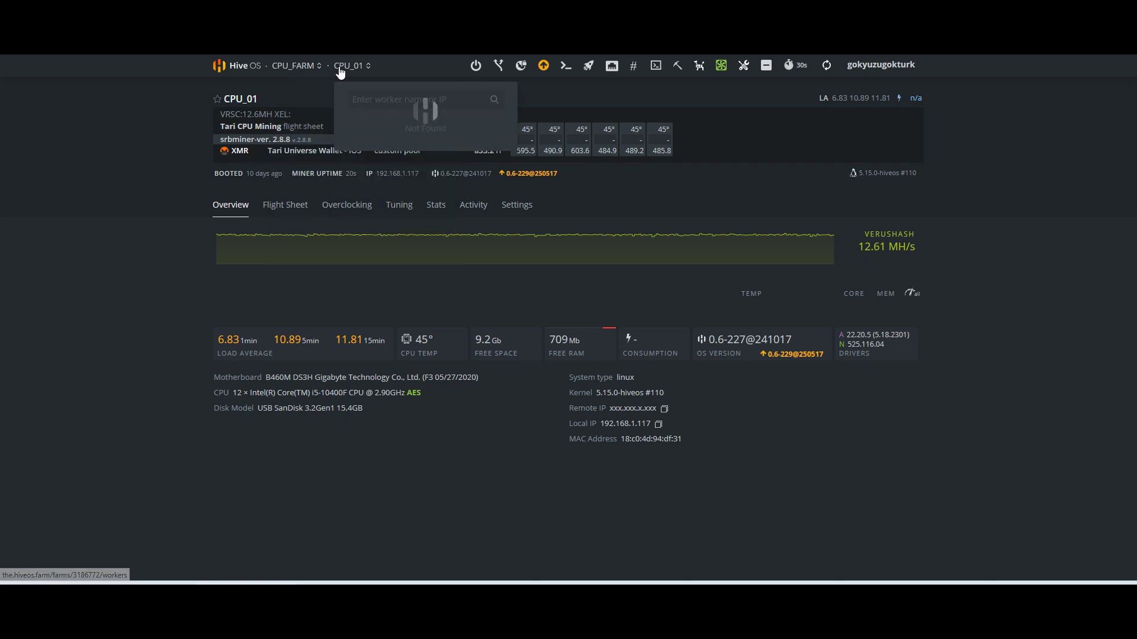
click(362, 165)
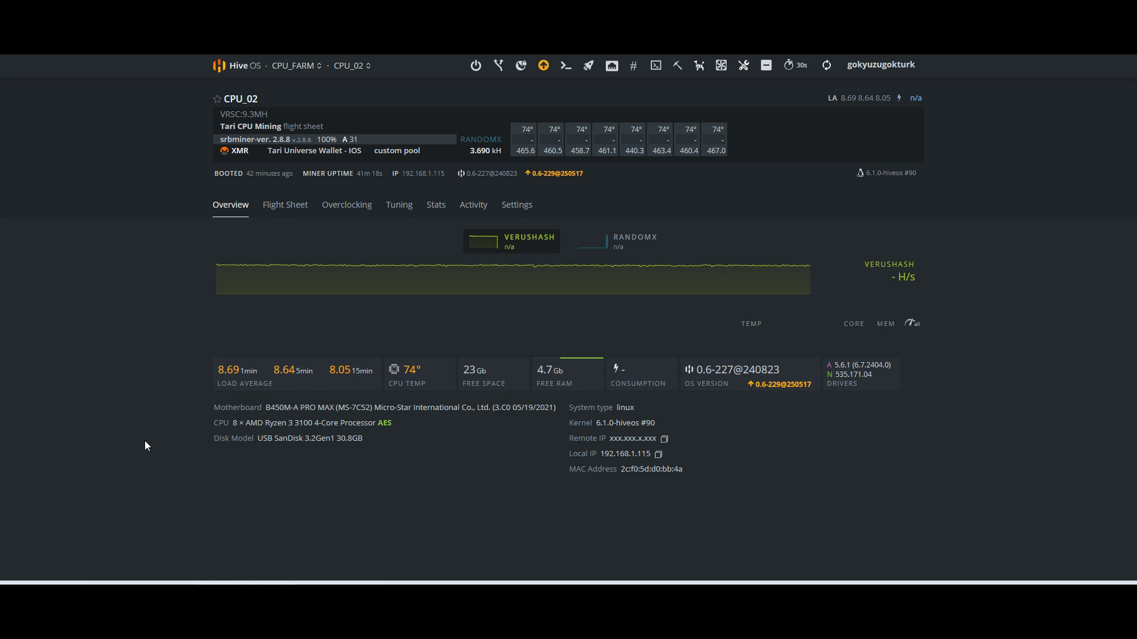
click(347, 67)
click(372, 187)
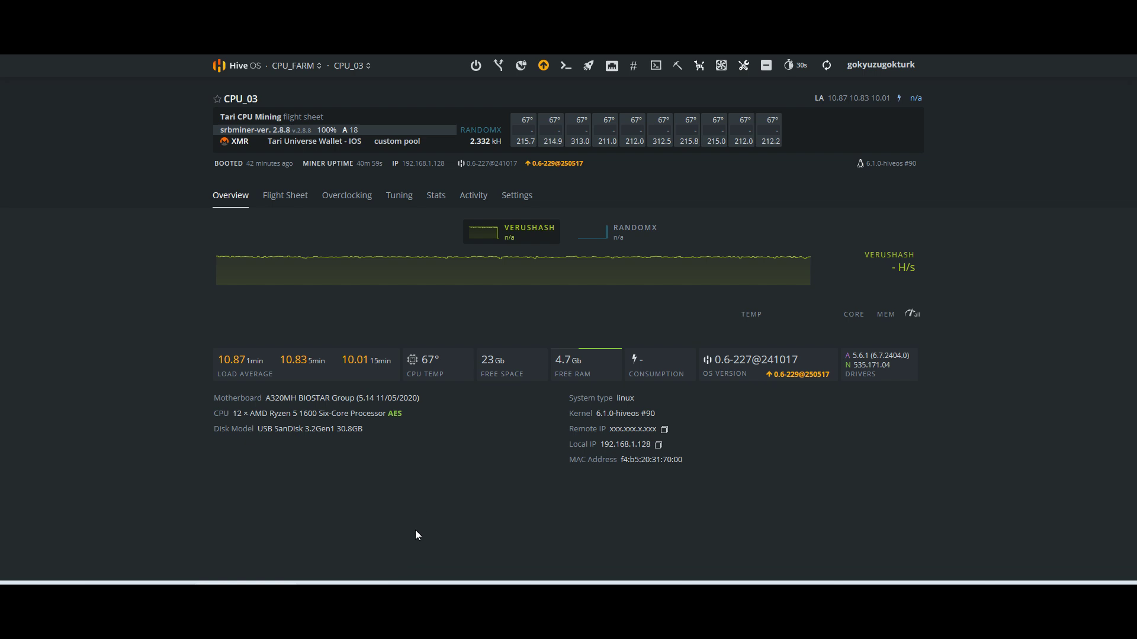
click(368, 65)
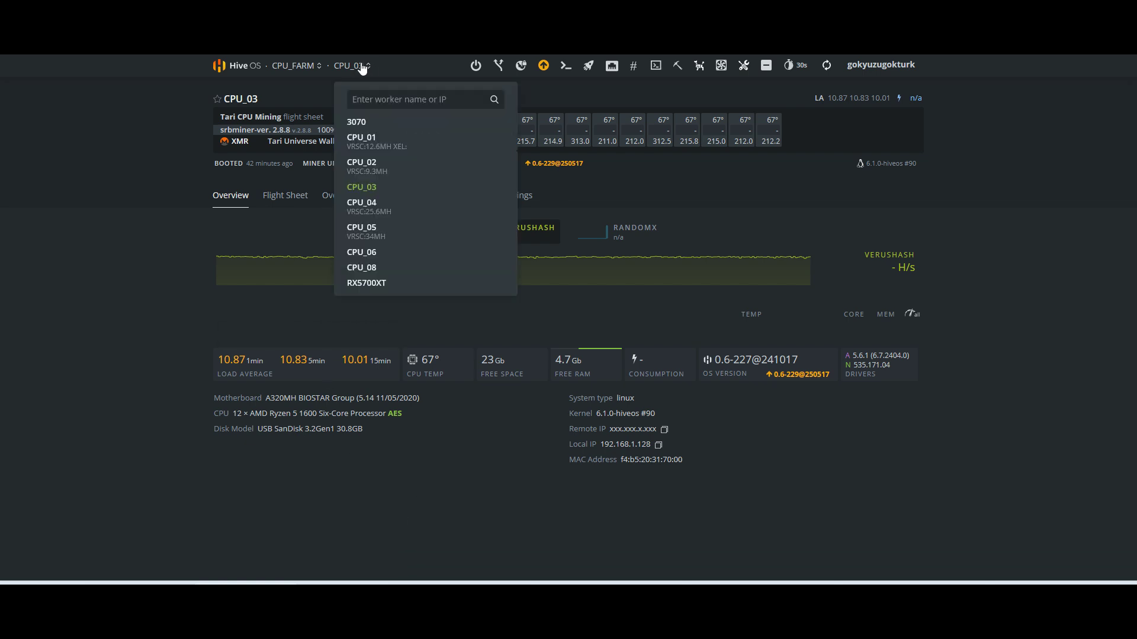
click(361, 204)
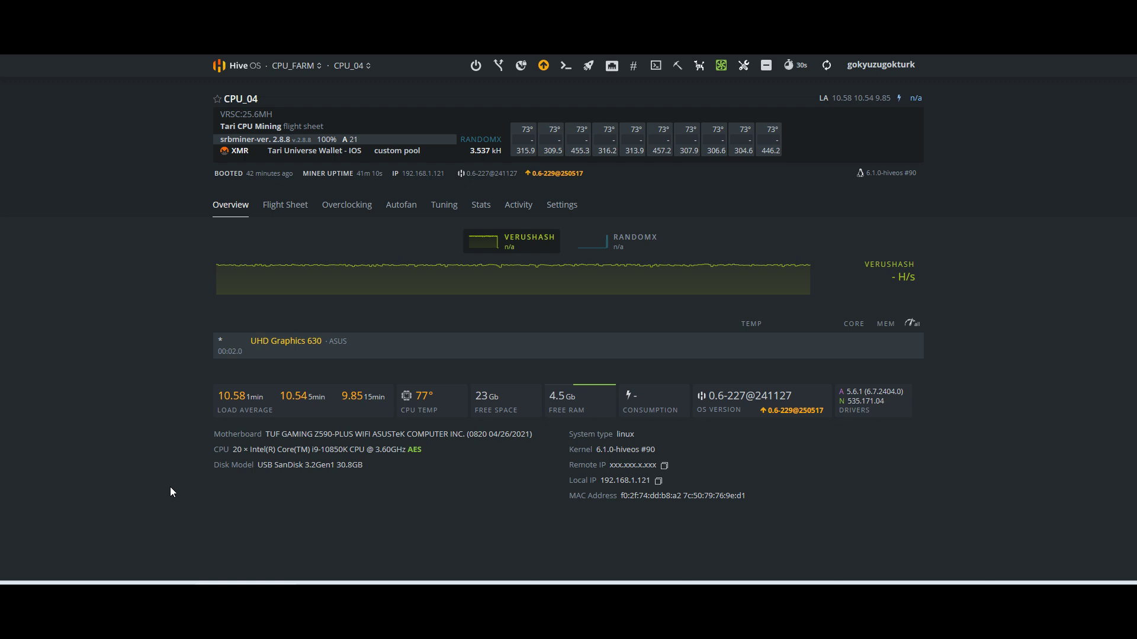
click(296, 66)
click(349, 66)
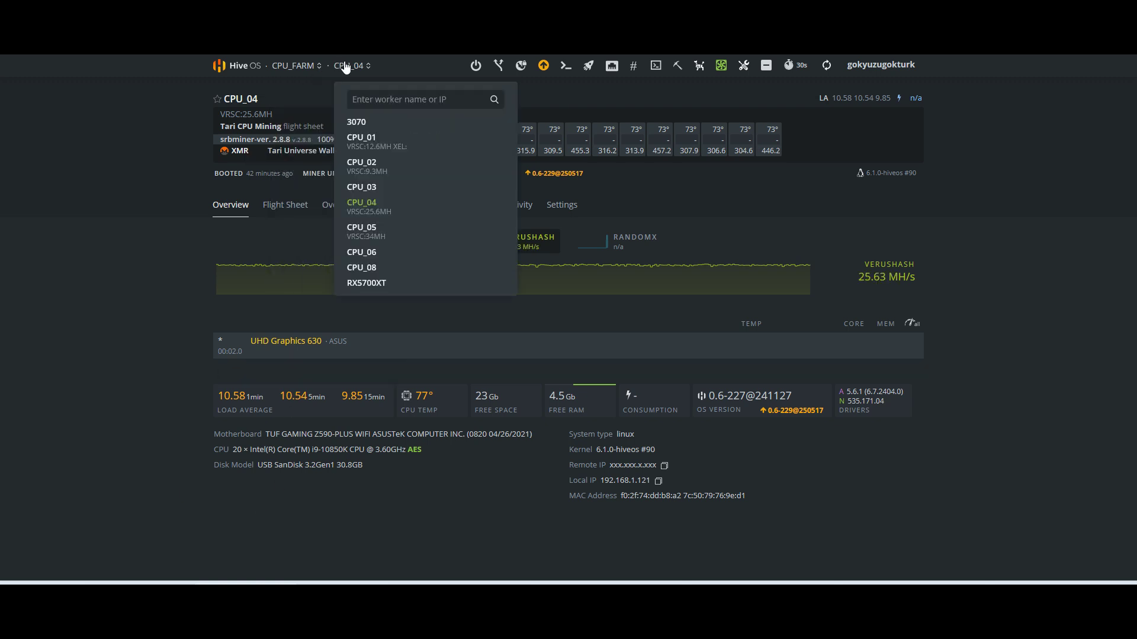
Step: Check workers CPU_05, CPU_06 and CPU_08 through the worker selector
click(362, 232)
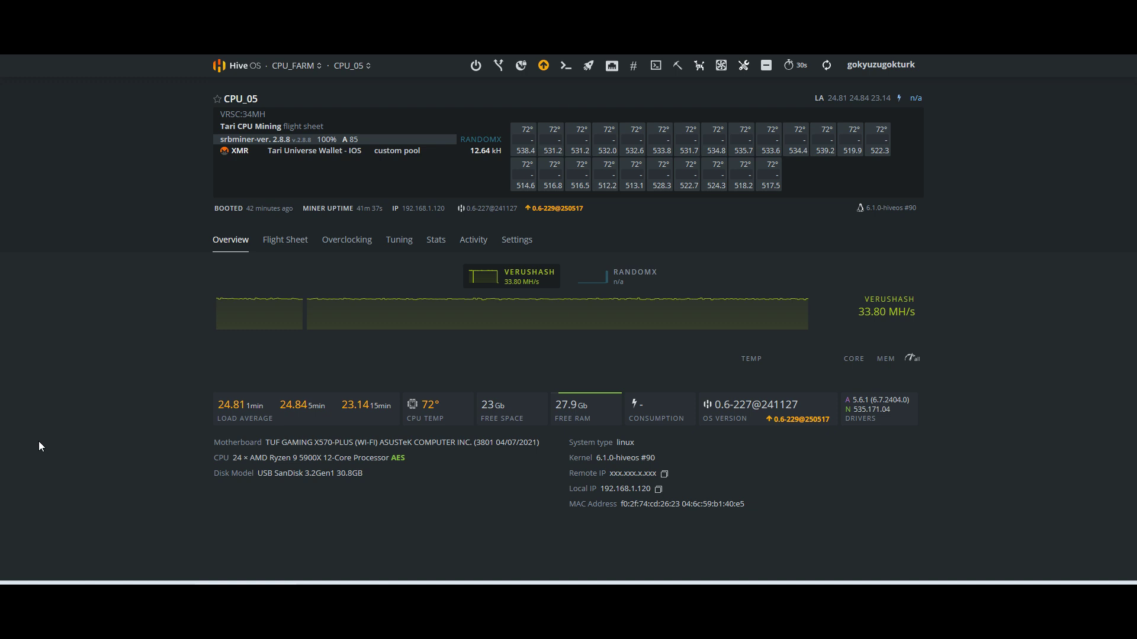
click(364, 73)
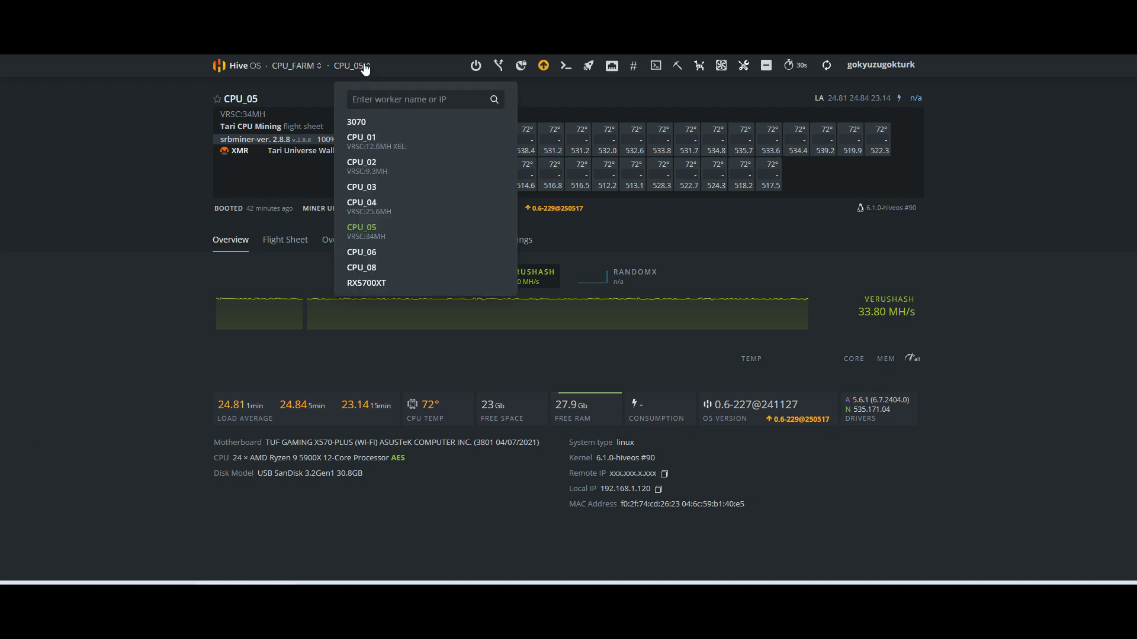
click(369, 252)
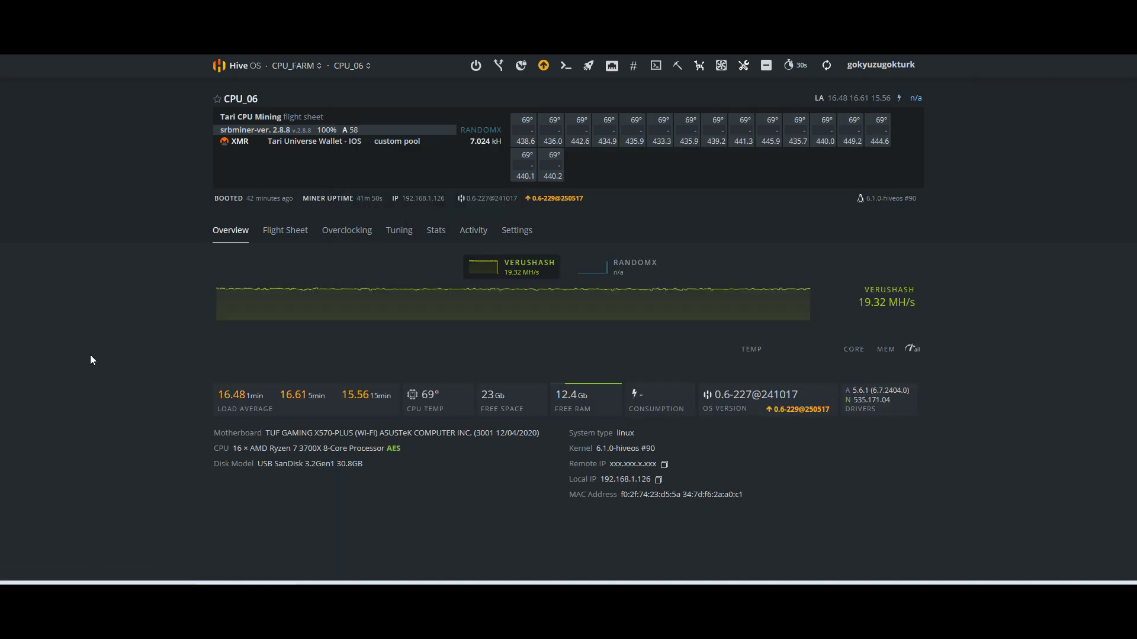
click(349, 66)
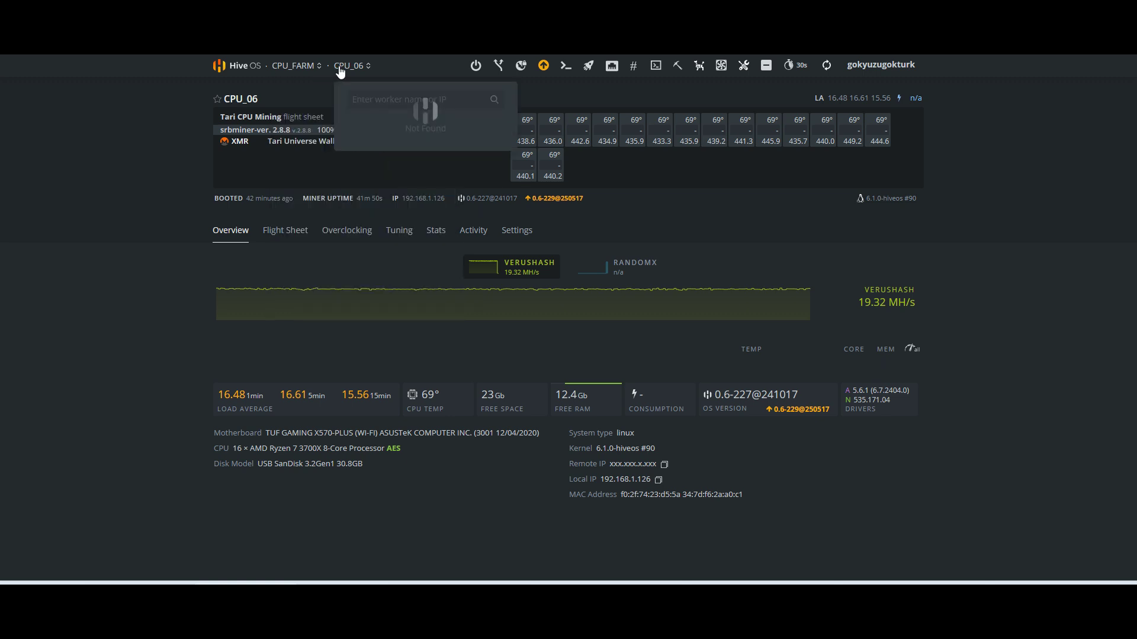
click(374, 269)
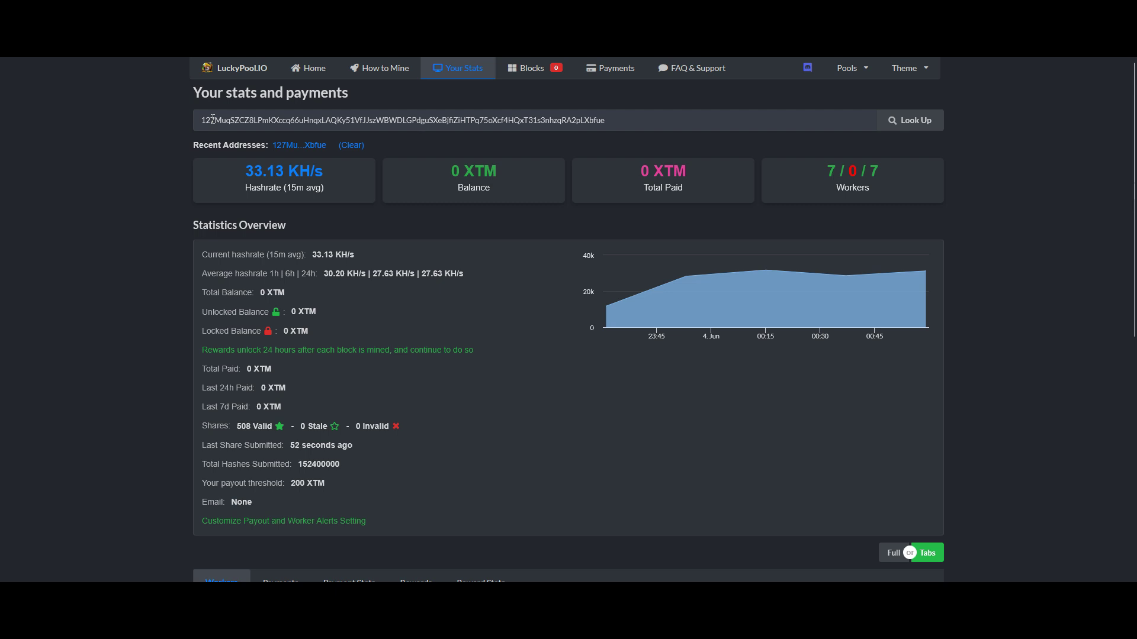
click(921, 125)
drag(353, 483, 187, 489)
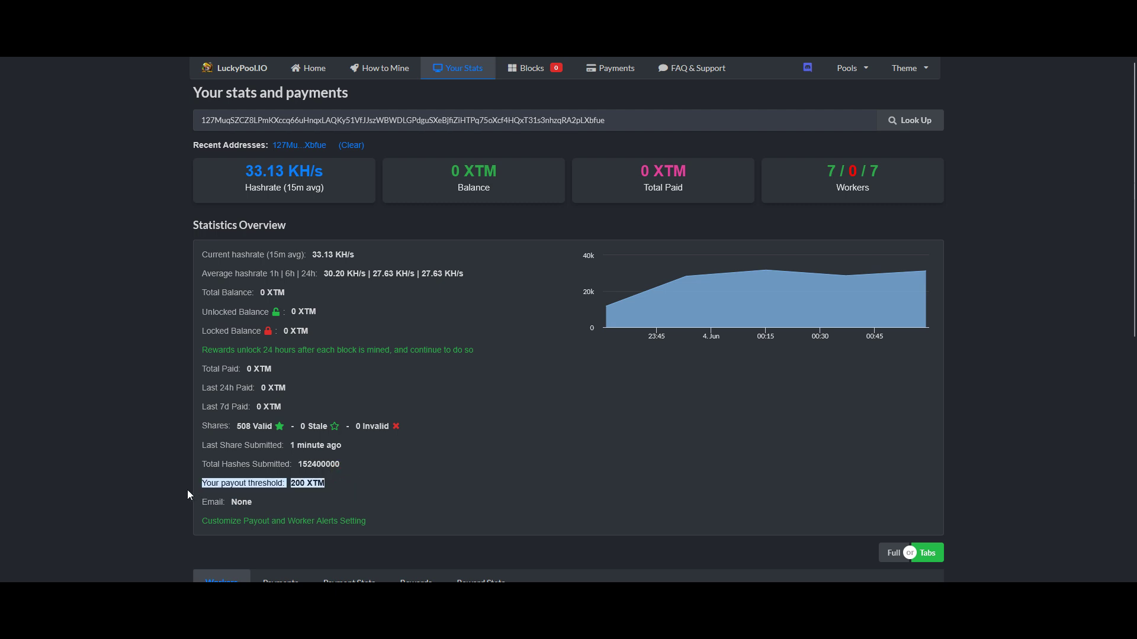
click(530, 430)
scroll(531, 426, down, 2)
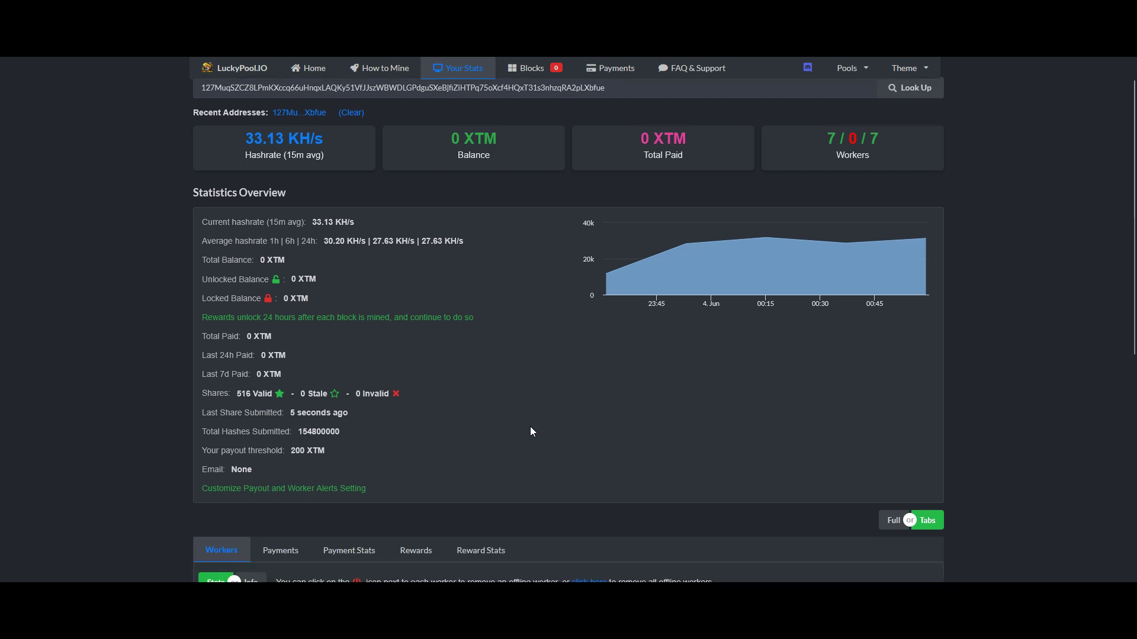
scroll(521, 464, down, 4)
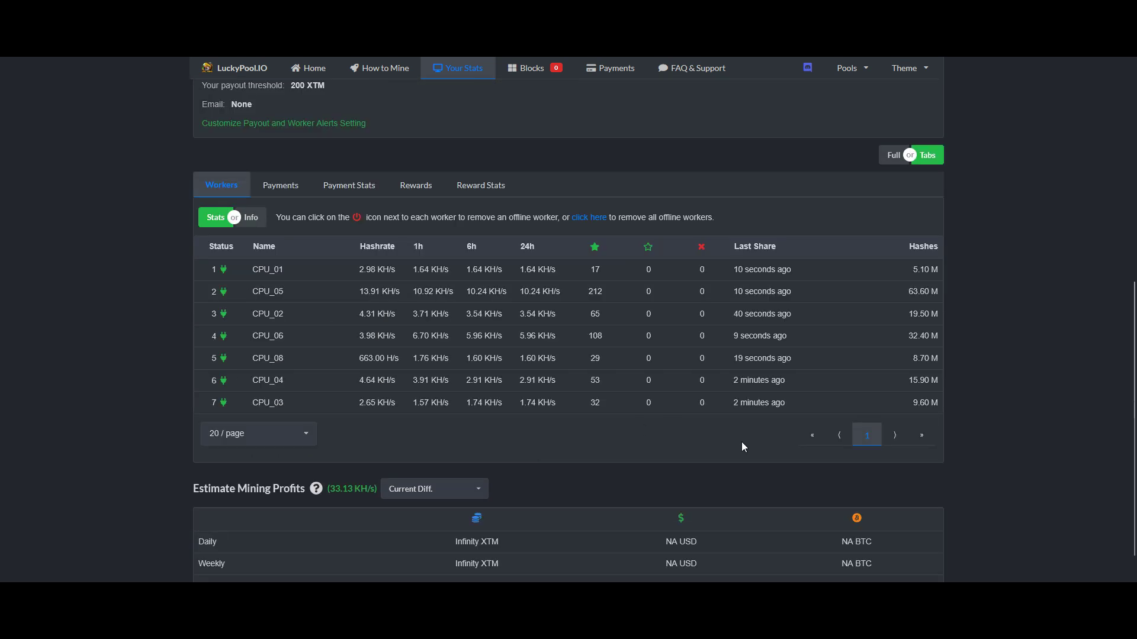
click(479, 185)
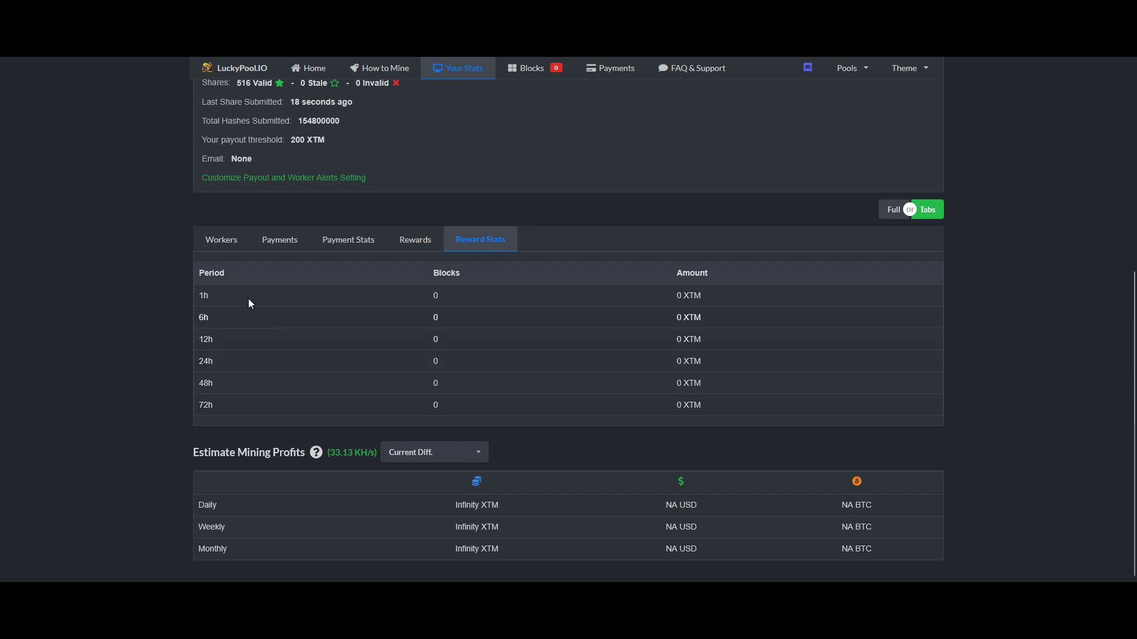
click(220, 242)
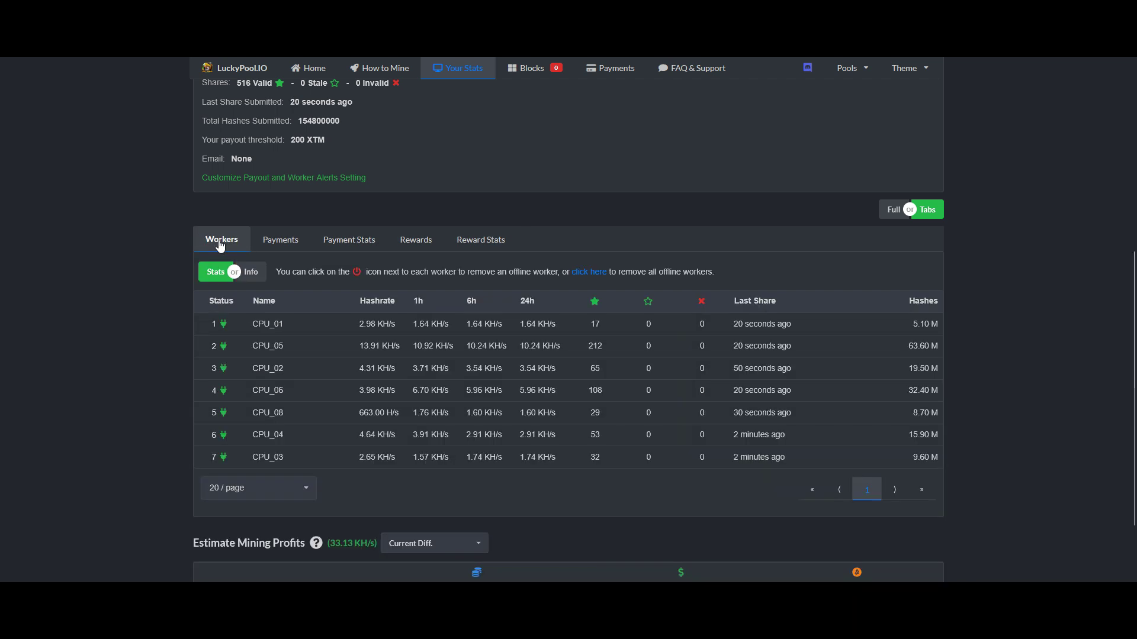
scroll(110, 367, up, 6)
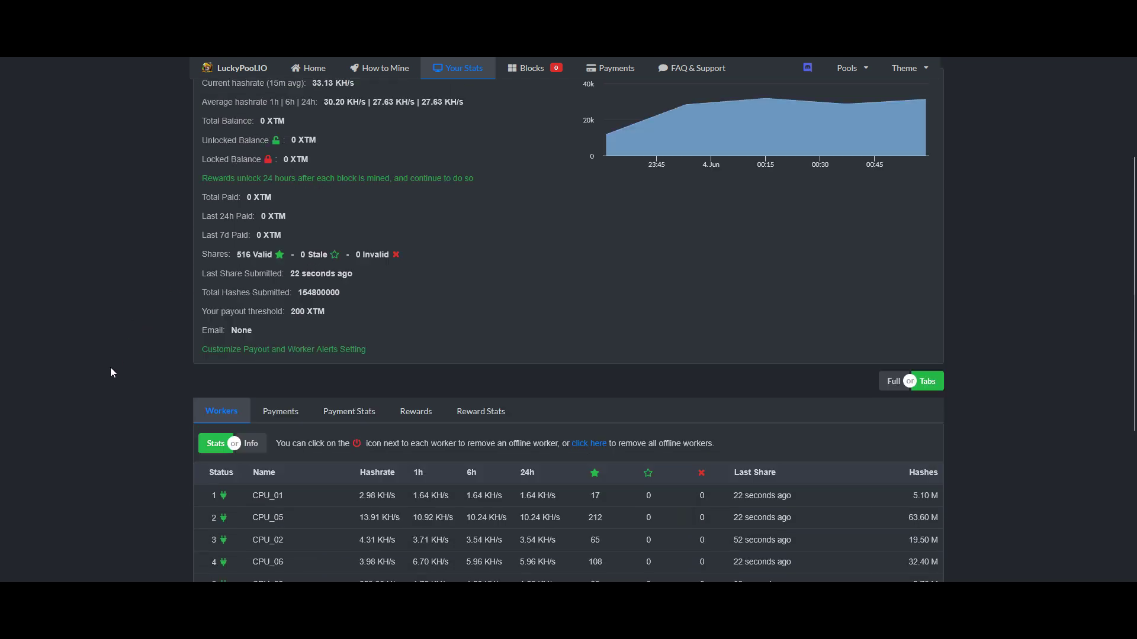